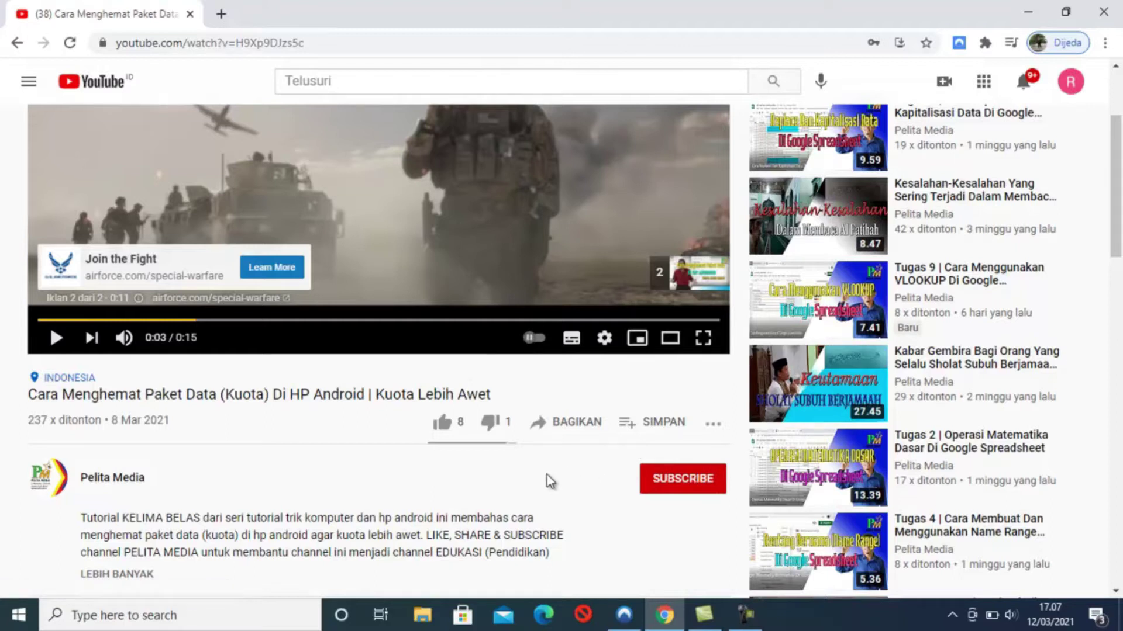
Subscribe to Pelita Media with the notification bell set to Semua (all).
{"action": "left_click", "coordinate": [669, 490]}
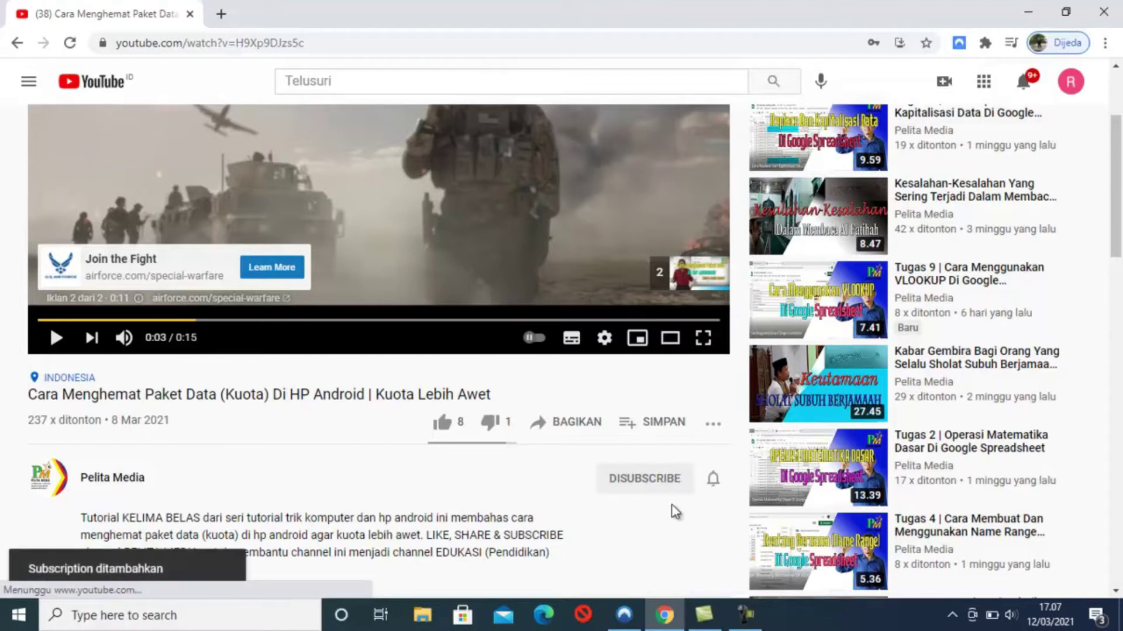
{"action": "left_click", "coordinate": [721, 485]}
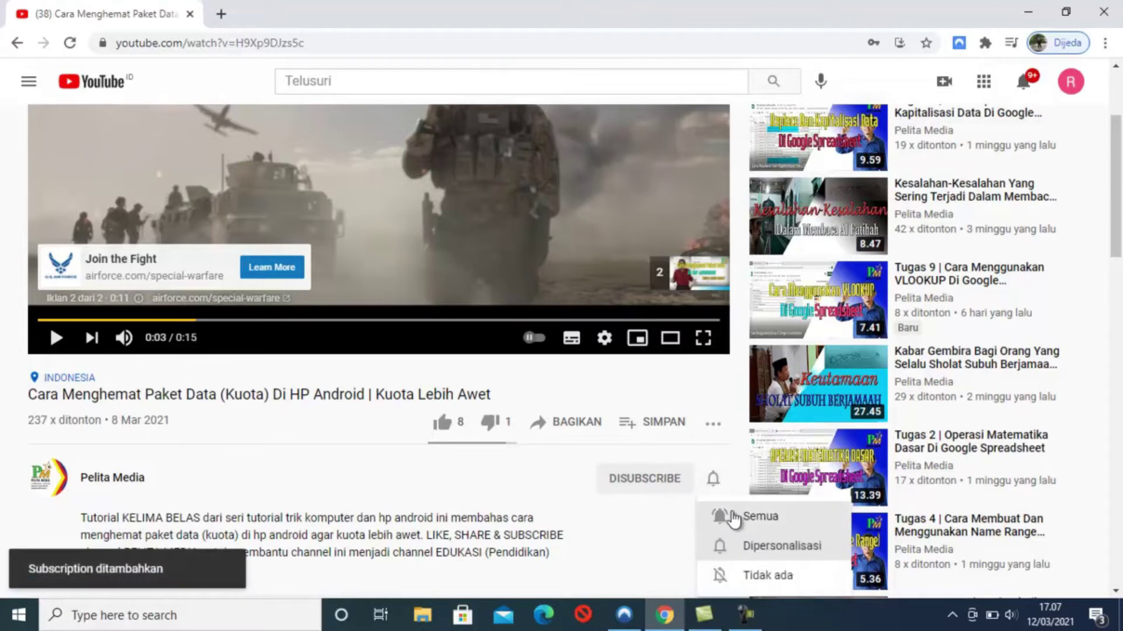
{"action": "left_click", "coordinate": [732, 514]}
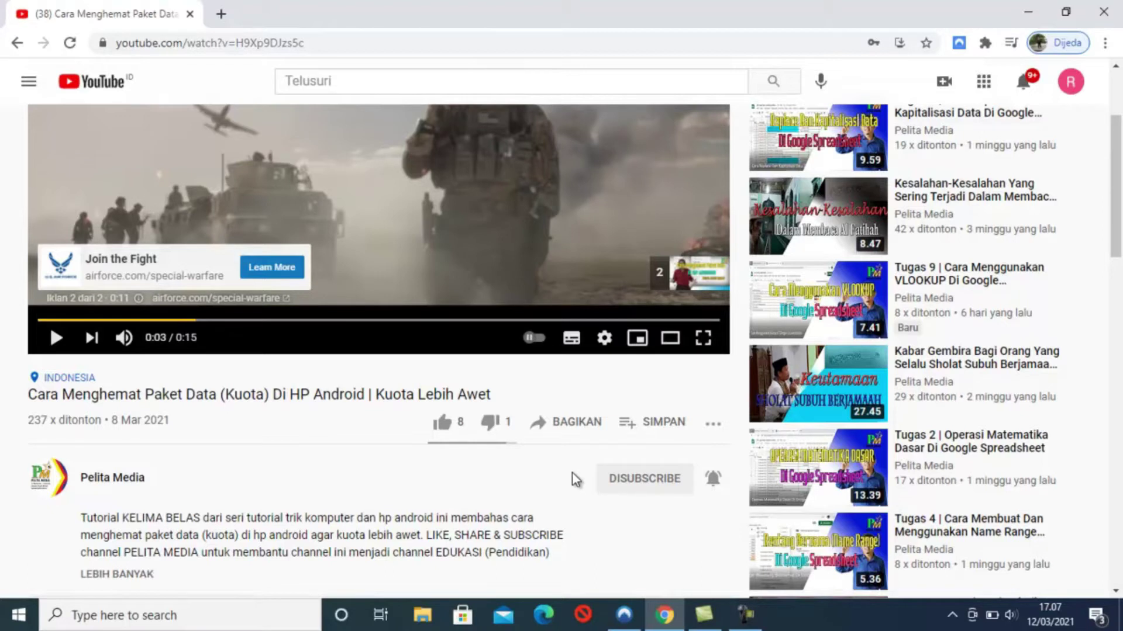
Like the video and copy its short share link via BAGIKAN > SALIN.
{"action": "scroll", "coordinate": [574, 476], "scroll_direction": "down", "scroll_amount": 2}
{"action": "scroll", "coordinate": [574, 477], "scroll_direction": "down", "scroll_amount": 1}
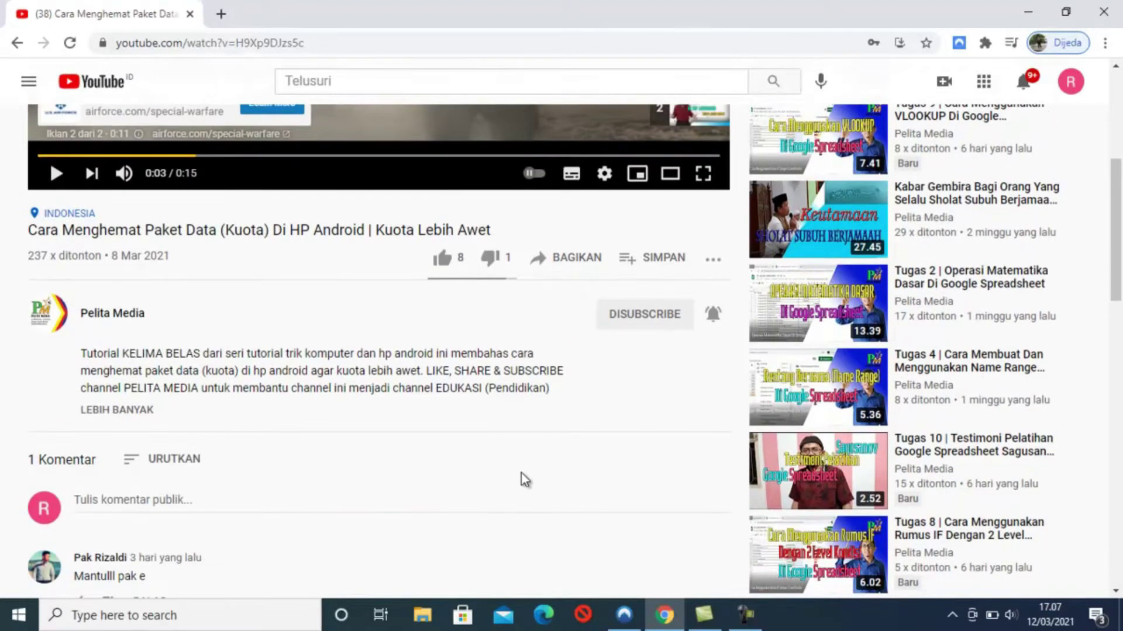
{"action": "scroll", "coordinate": [525, 480], "scroll_direction": "down", "scroll_amount": 3}
{"action": "left_click", "coordinate": [131, 336]}
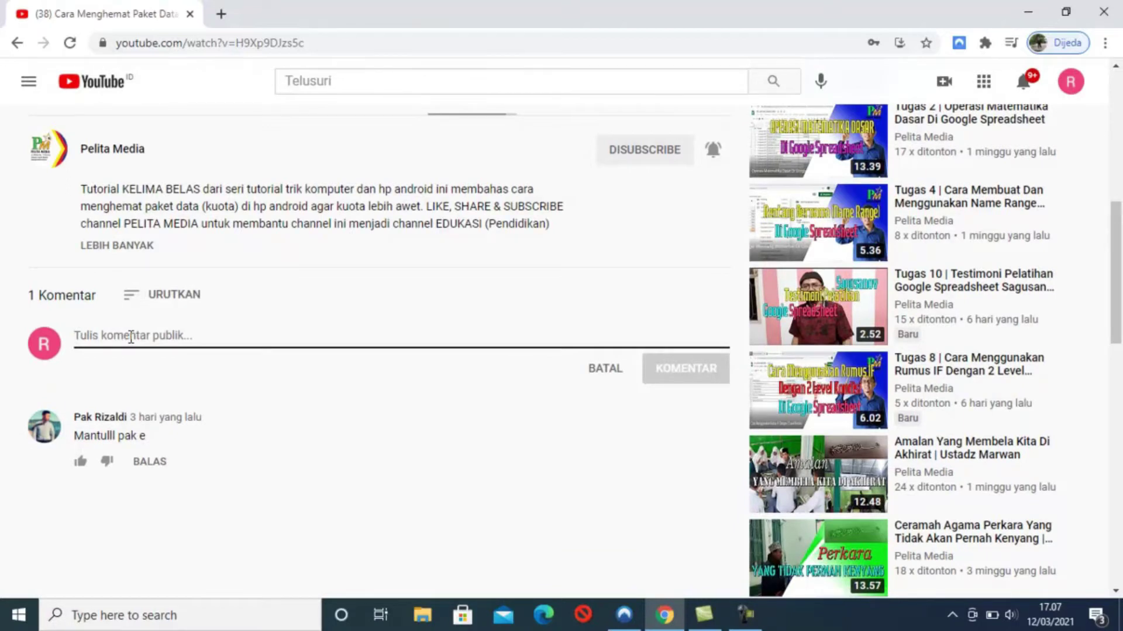
{"action": "scroll", "coordinate": [131, 337], "scroll_direction": "up", "scroll_amount": 3}
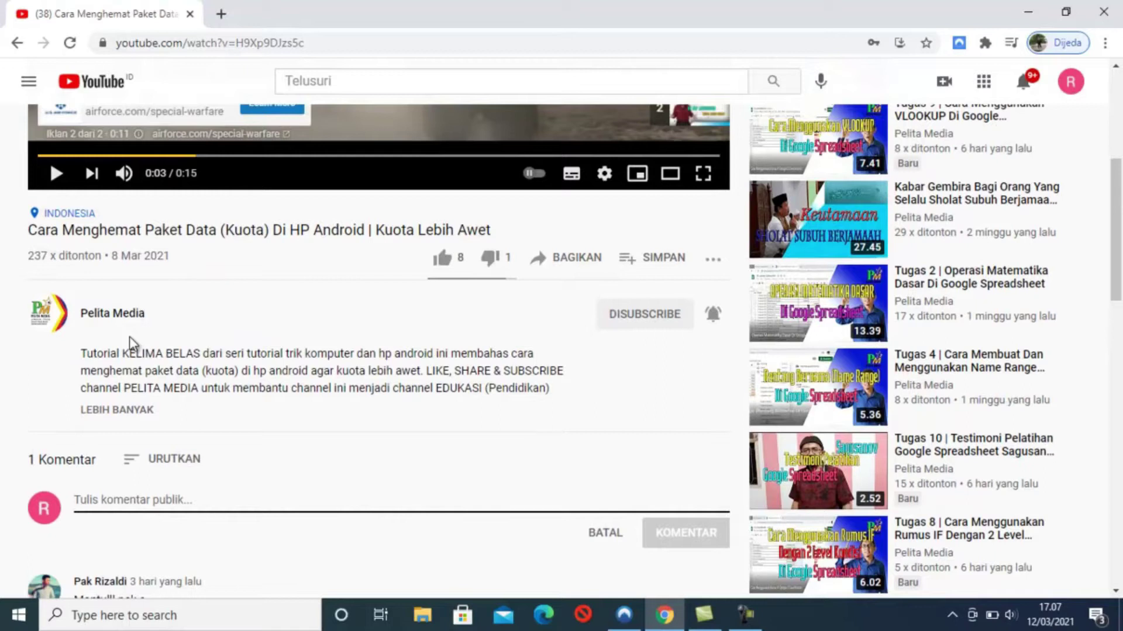
{"action": "scroll", "coordinate": [141, 369], "scroll_direction": "up", "scroll_amount": 2}
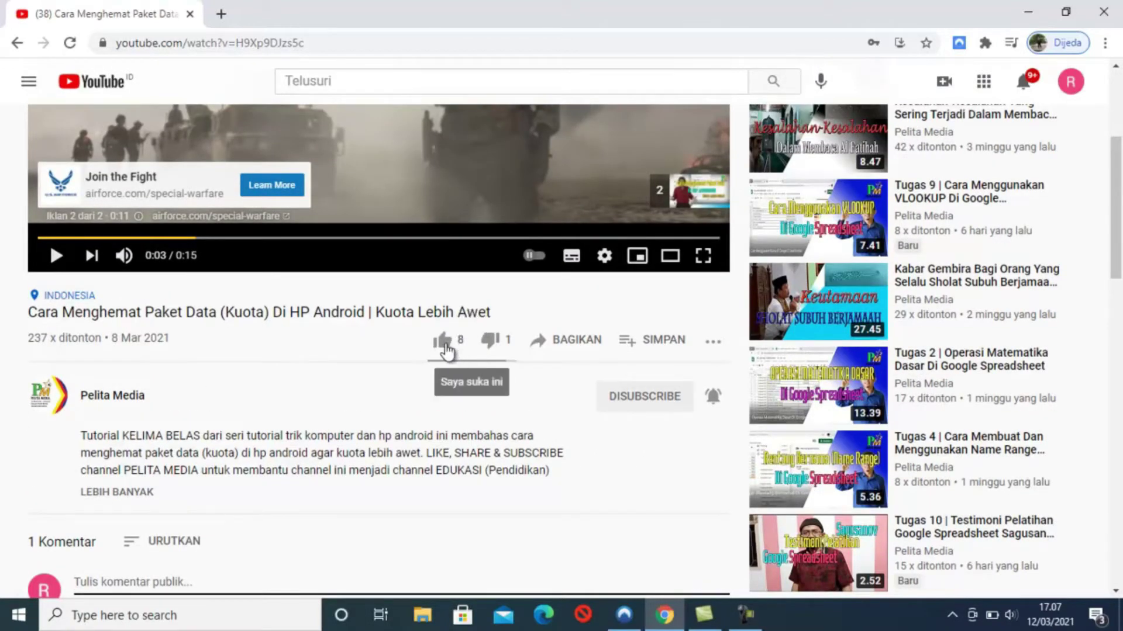
{"action": "left_click", "coordinate": [444, 346]}
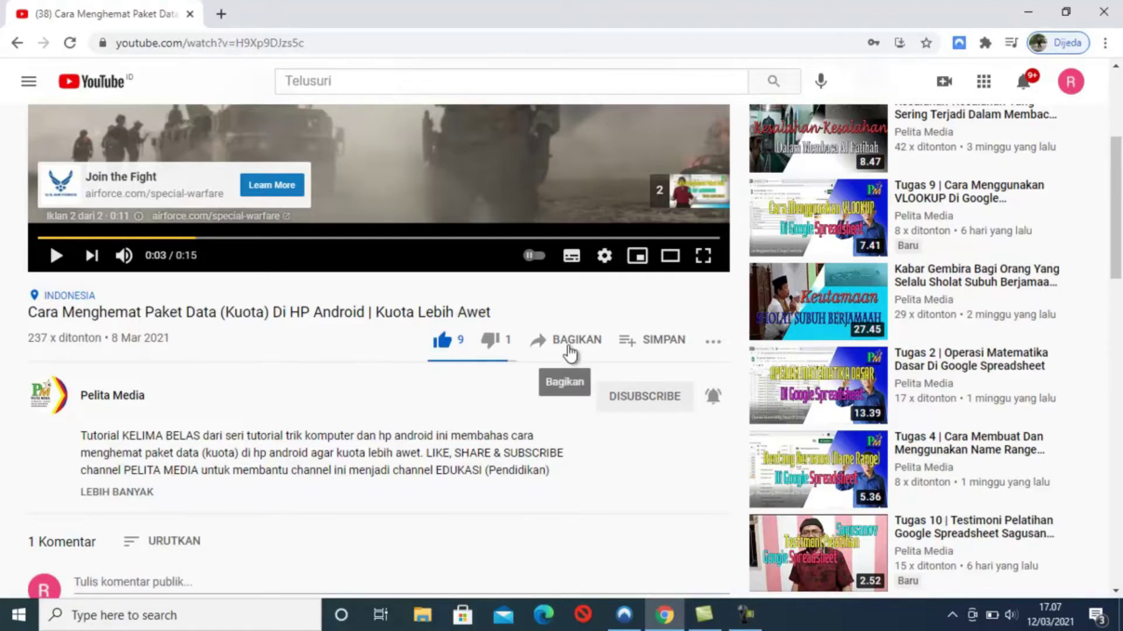
{"action": "left_click", "coordinate": [571, 351]}
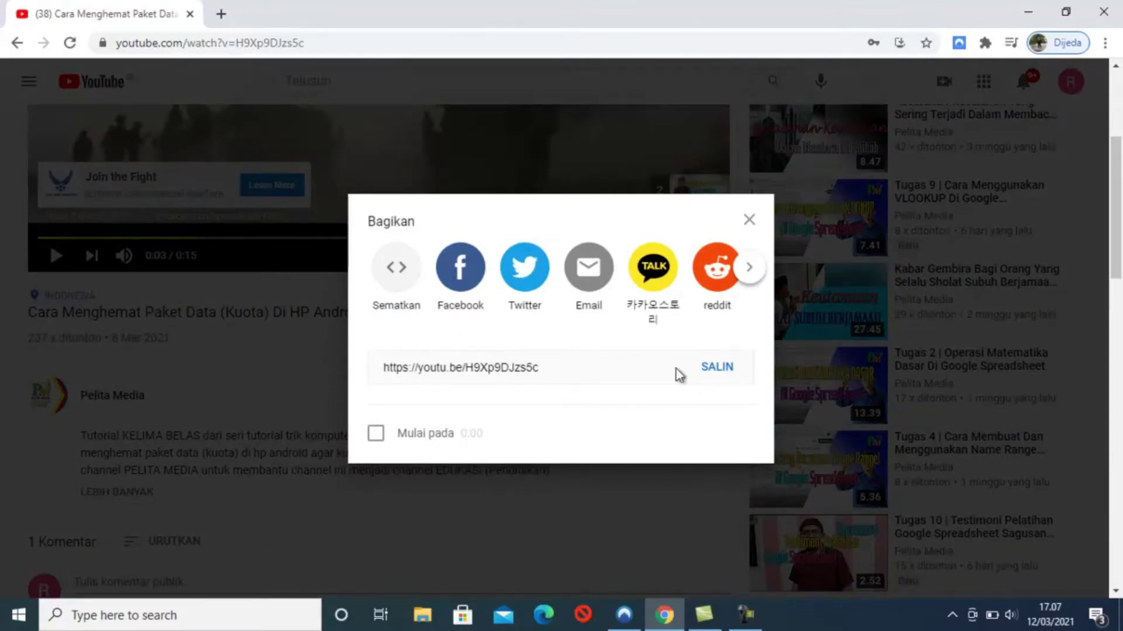
{"action": "left_click", "coordinate": [718, 369]}
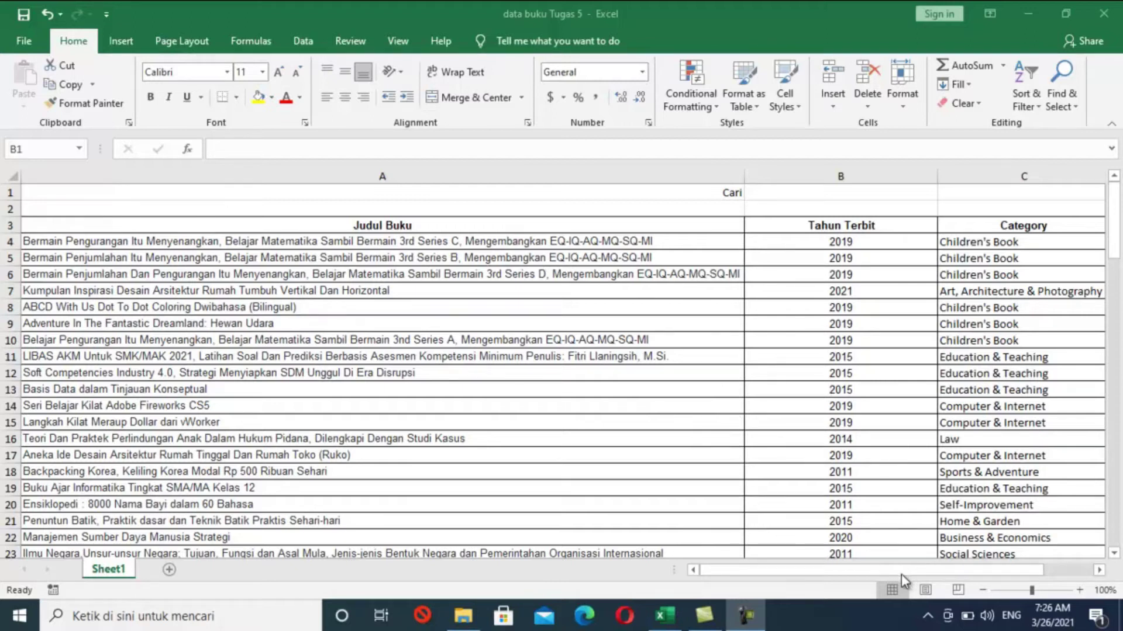
Switch to the data buku Tugas 5 workbook and scroll through the whole book list and back.
{"action": "left_click", "coordinate": [885, 570]}
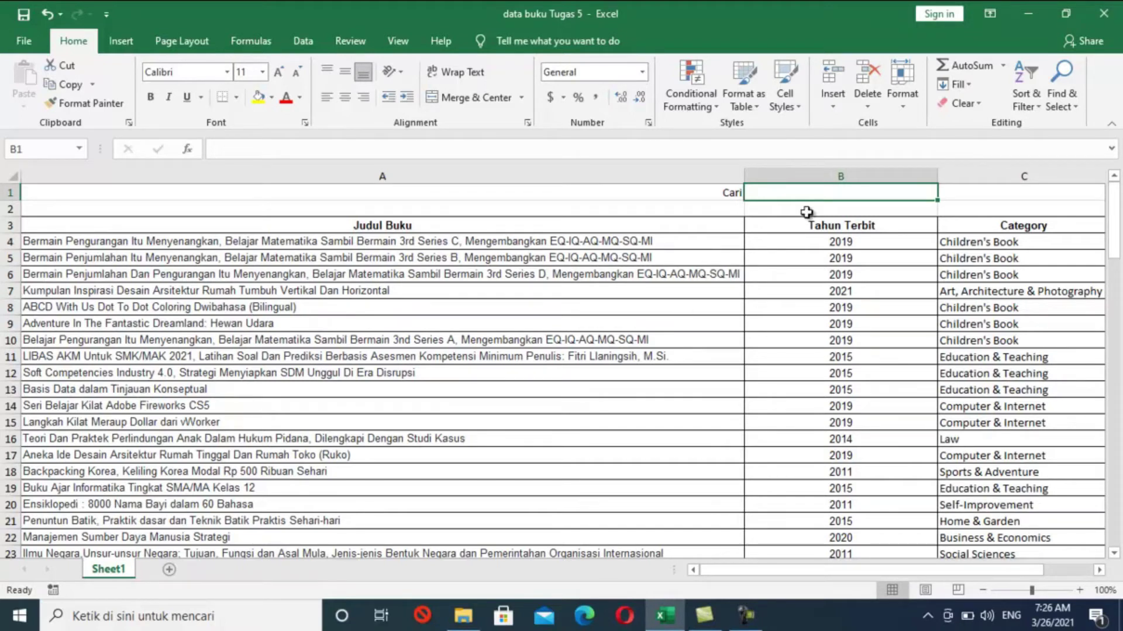
{"action": "scroll", "coordinate": [806, 212], "scroll_direction": "down", "scroll_amount": 2}
{"action": "scroll", "coordinate": [806, 212], "scroll_direction": "down", "scroll_amount": 1}
{"action": "scroll", "coordinate": [806, 212], "scroll_direction": "down", "scroll_amount": 3}
{"action": "scroll", "coordinate": [784, 245], "scroll_direction": "down", "scroll_amount": 3}
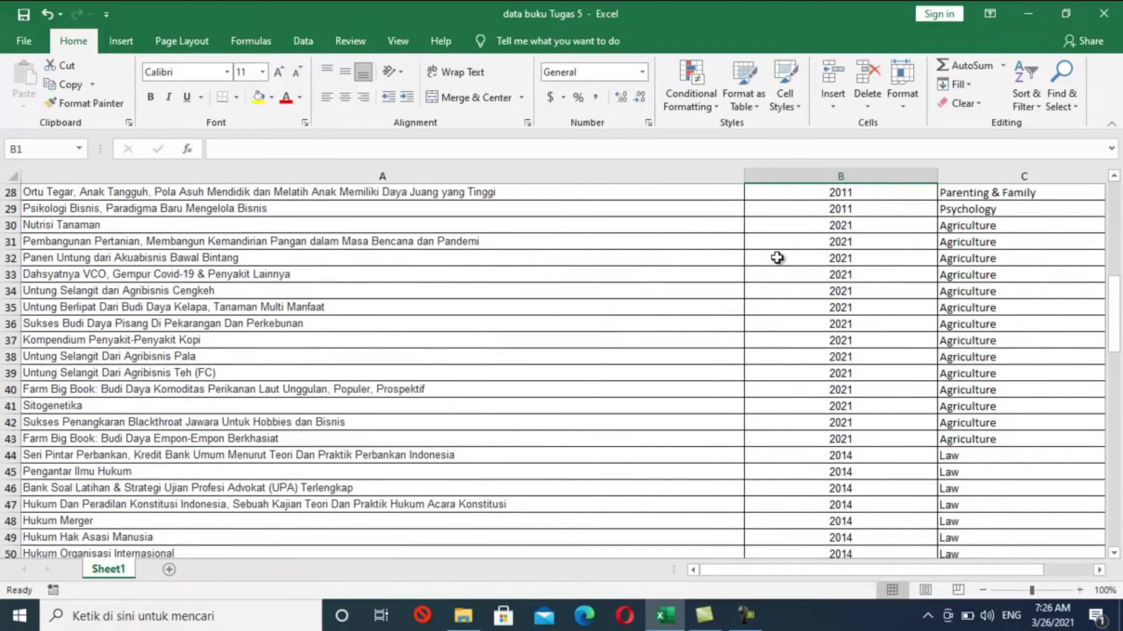
{"action": "scroll", "coordinate": [452, 433], "scroll_direction": "down", "scroll_amount": 4}
{"action": "scroll", "coordinate": [453, 433], "scroll_direction": "down", "scroll_amount": 4}
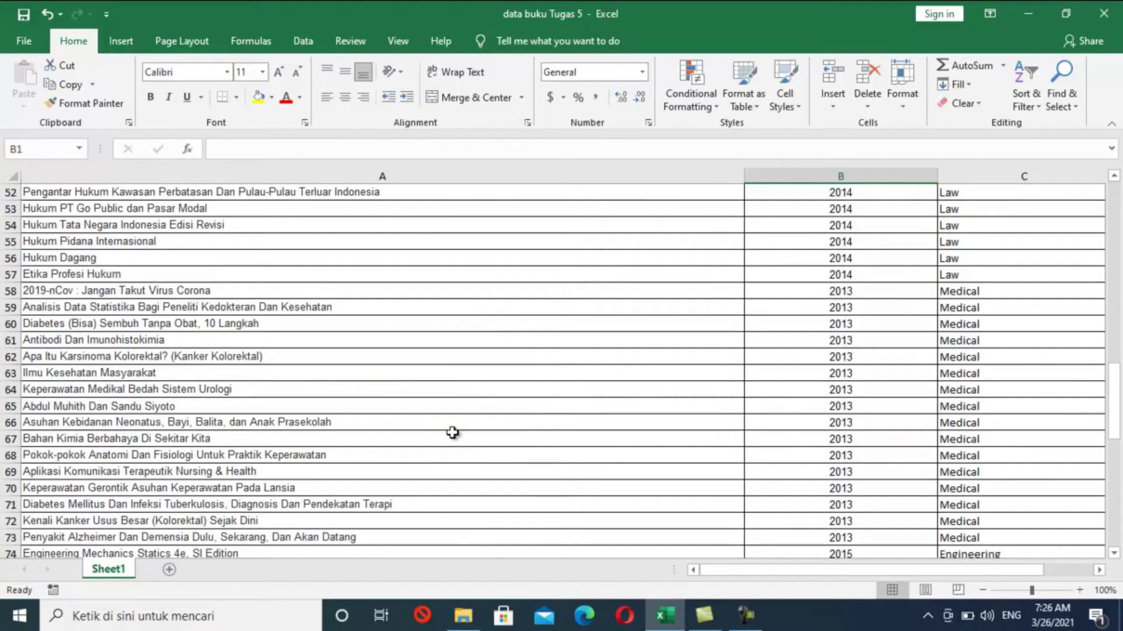
{"action": "scroll", "coordinate": [453, 433], "scroll_direction": "down", "scroll_amount": 4}
{"action": "scroll", "coordinate": [452, 433], "scroll_direction": "up", "scroll_amount": 4}
{"action": "scroll", "coordinate": [453, 432], "scroll_direction": "up", "scroll_amount": 2}
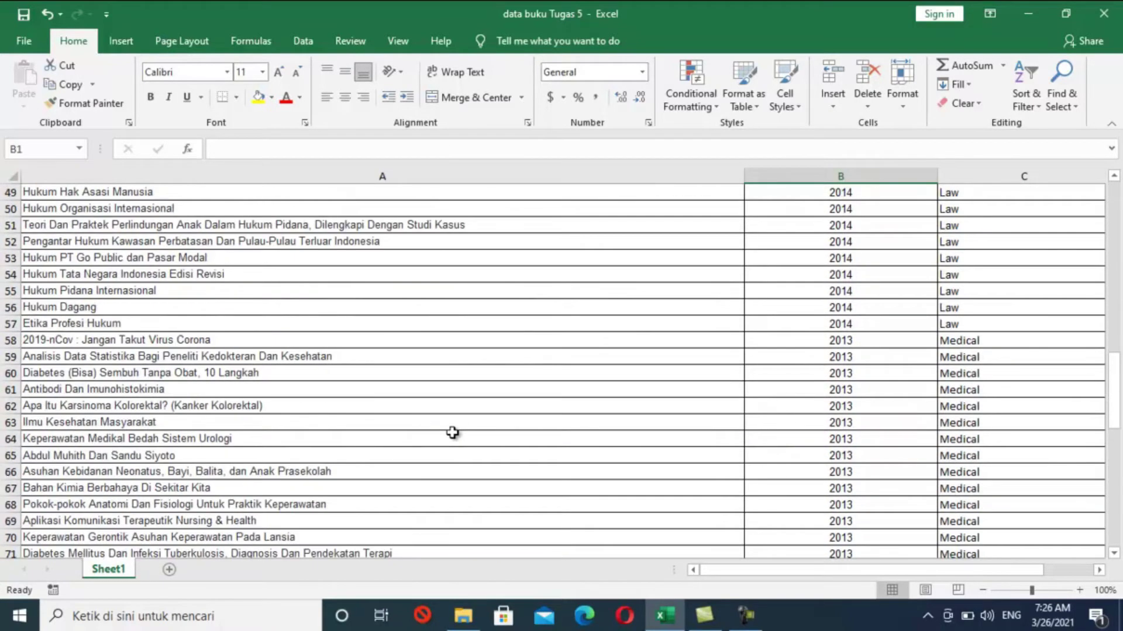
{"action": "scroll", "coordinate": [452, 433], "scroll_direction": "up", "scroll_amount": 4}
{"action": "scroll", "coordinate": [452, 433], "scroll_direction": "up", "scroll_amount": 4}
{"action": "scroll", "coordinate": [453, 432], "scroll_direction": "up", "scroll_amount": 3}
{"action": "scroll", "coordinate": [452, 433], "scroll_direction": "up", "scroll_amount": 1}
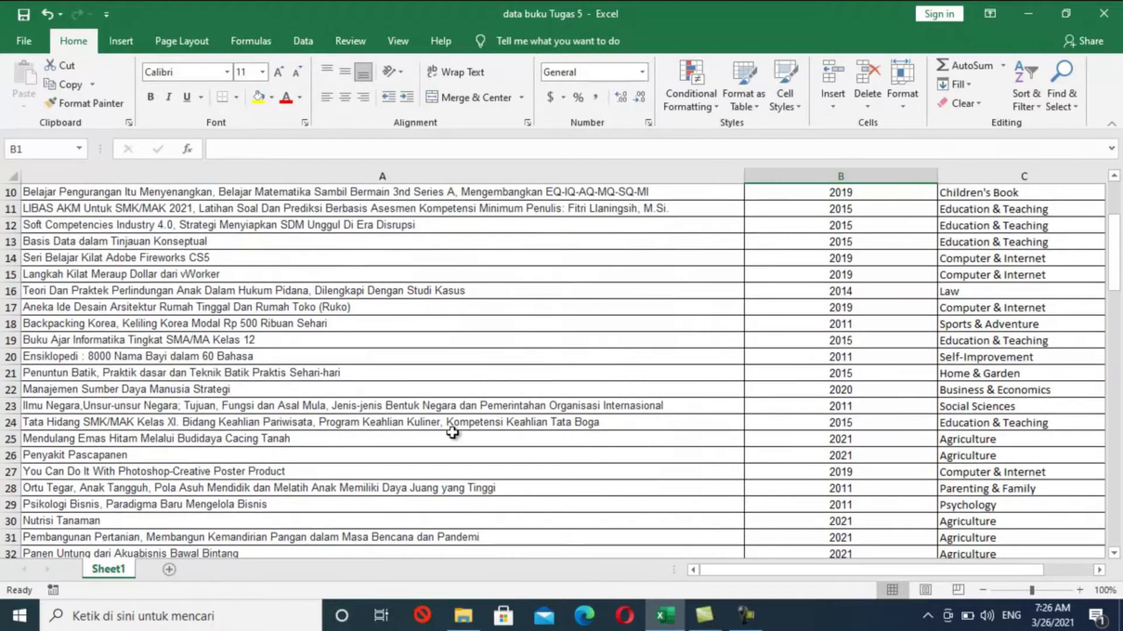
{"action": "scroll", "coordinate": [452, 433], "scroll_direction": "up", "scroll_amount": 3}
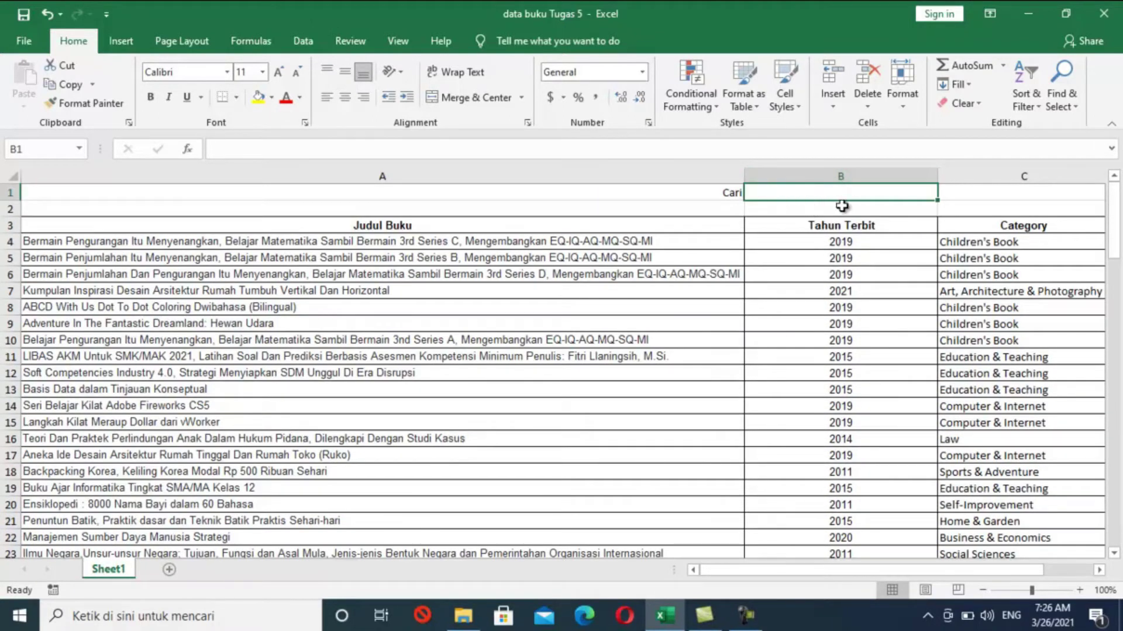
{"action": "scroll", "coordinate": [435, 436], "scroll_direction": "down", "scroll_amount": 4}
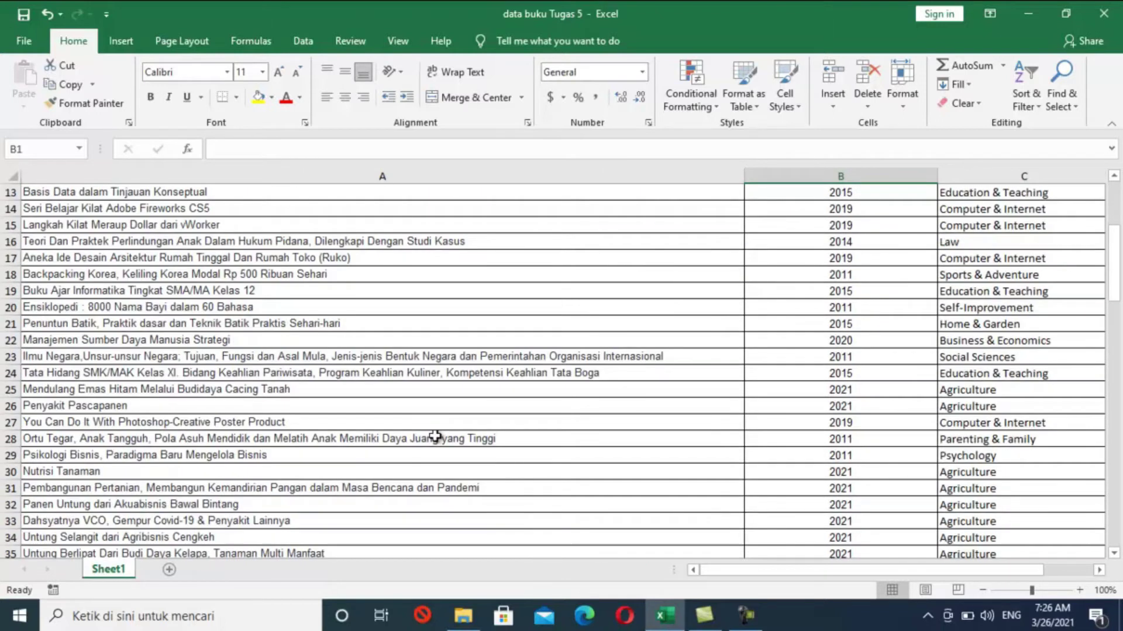
{"action": "scroll", "coordinate": [435, 436], "scroll_direction": "up", "scroll_amount": 3}
{"action": "scroll", "coordinate": [435, 436], "scroll_direction": "up", "scroll_amount": 1}
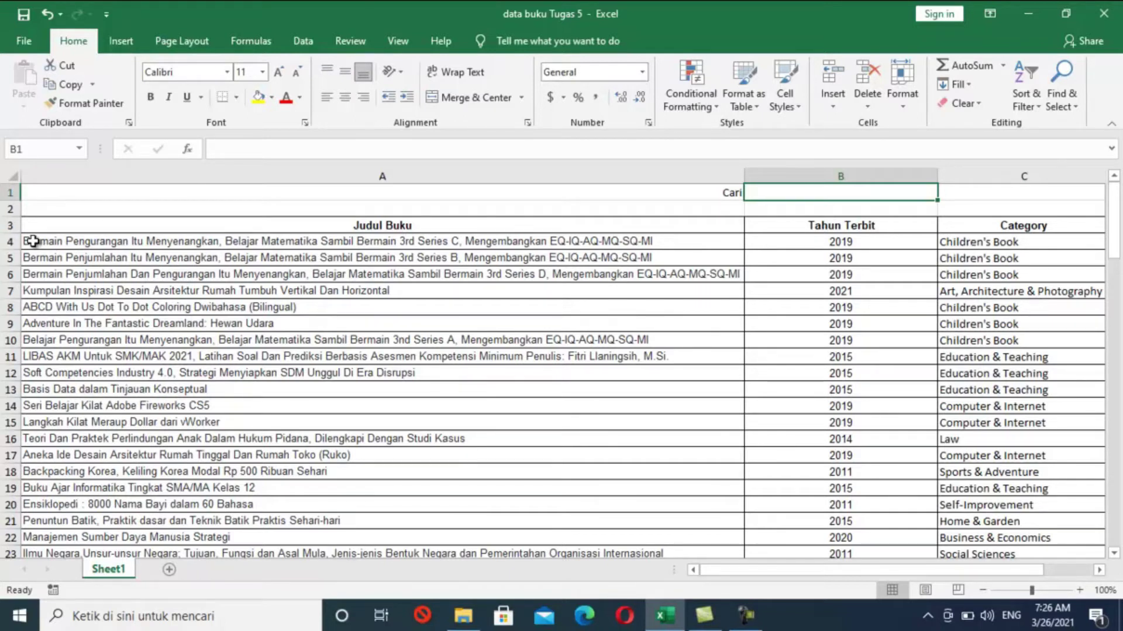
{"action": "left_click", "coordinate": [58, 246]}
Select the book data range A4:F103, row 4 across to column F down to the last book.
{"action": "mouse_move", "coordinate": [59, 245]}
{"action": "left_mouse_down"}
{"action": "mouse_move", "coordinate": [1090, 240]}
{"action": "mouse_move", "coordinate": [823, 241]}
{"action": "left_mouse_up"}
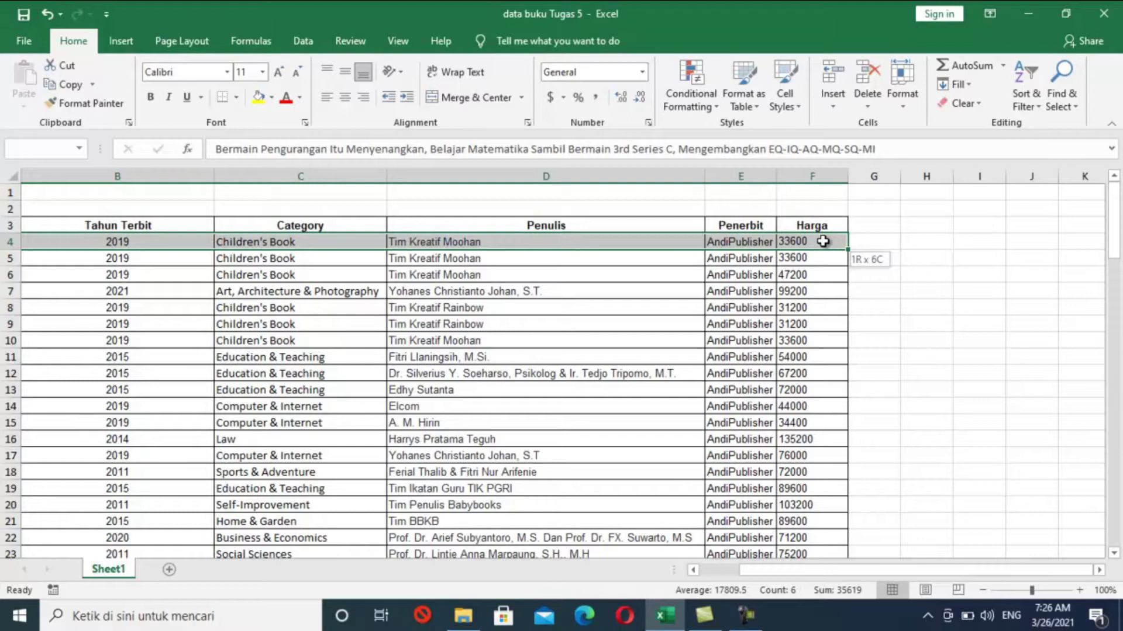
{"action": "left_click_drag", "start_coordinate": [823, 241], "coordinate": [823, 241]}
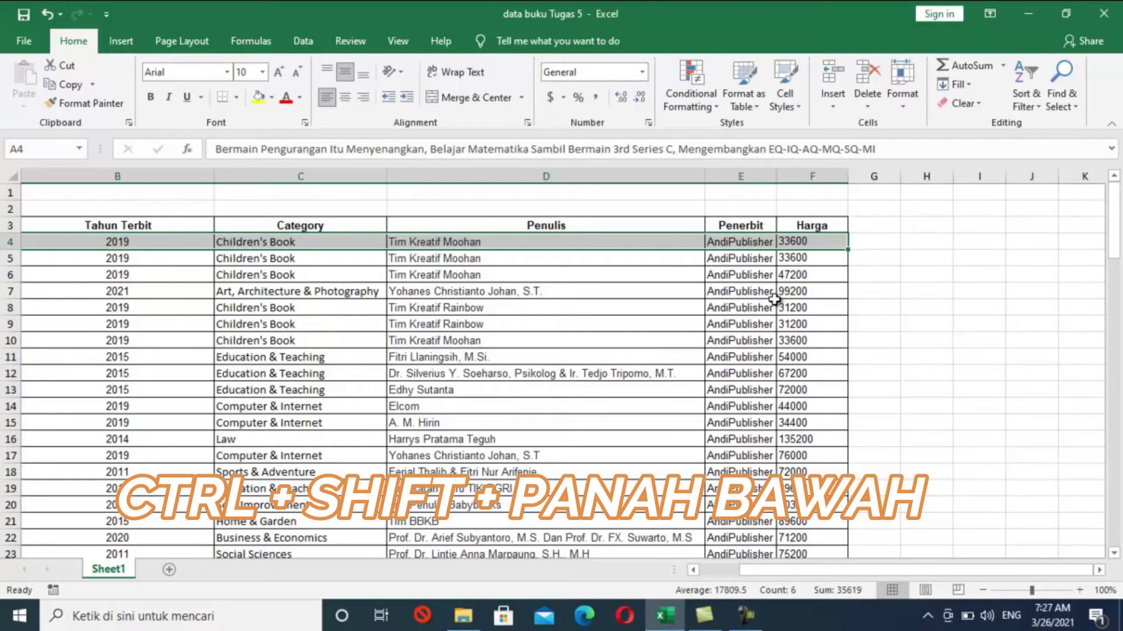
{"action": "key", "text": "ctrl+shift+Down"}
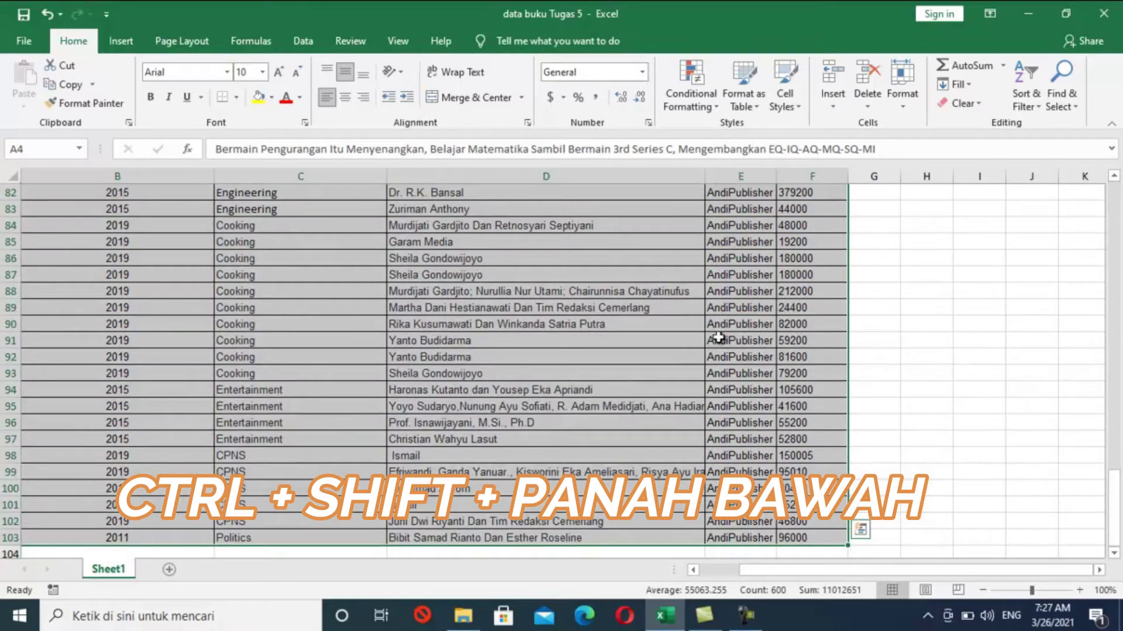
{"action": "left_click_drag", "start_coordinate": [844, 577], "coordinate": [723, 578]}
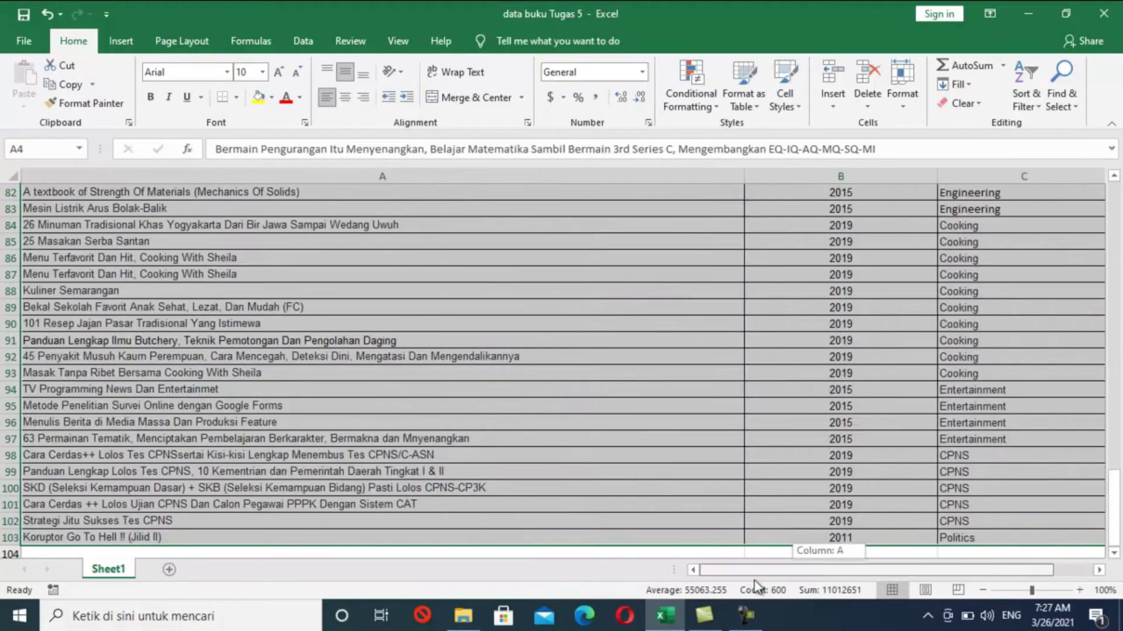
{"action": "scroll", "coordinate": [727, 433], "scroll_direction": "up", "scroll_amount": 7}
{"action": "scroll", "coordinate": [727, 432], "scroll_direction": "up", "scroll_amount": 9}
{"action": "scroll", "coordinate": [727, 432], "scroll_direction": "up", "scroll_amount": 5}
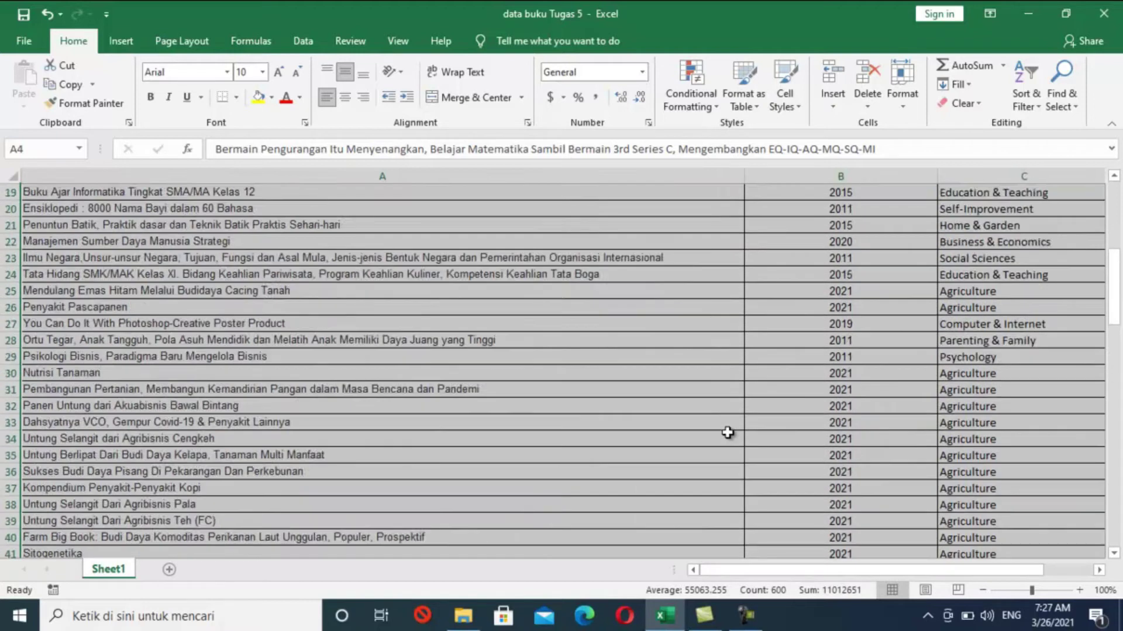
{"action": "scroll", "coordinate": [727, 433], "scroll_direction": "up", "scroll_amount": 6}
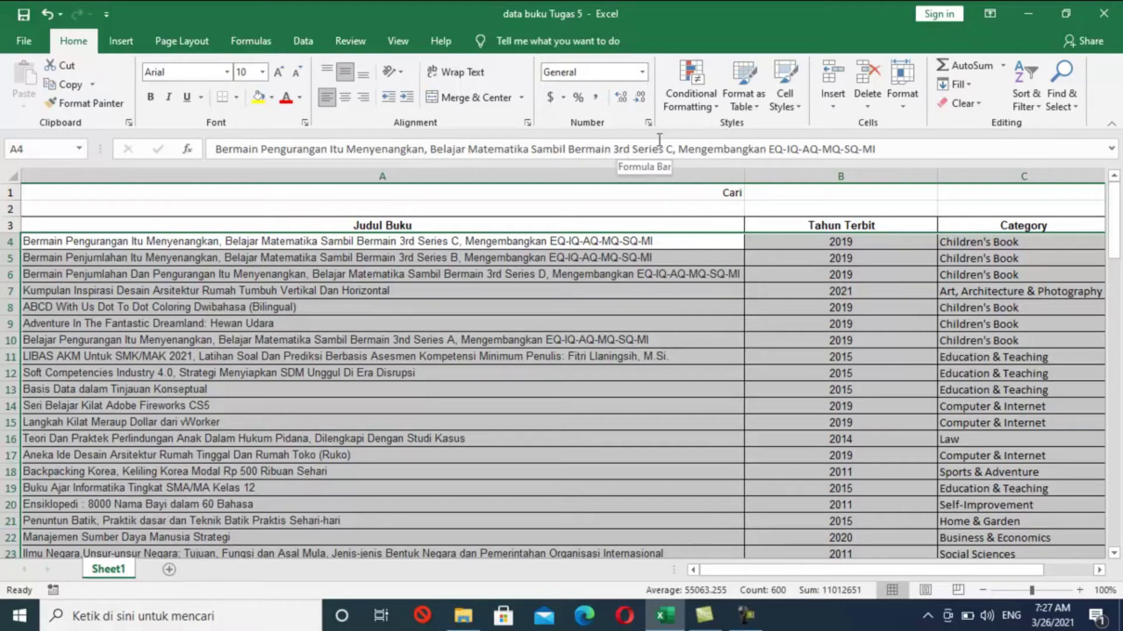
Create a new formula-based conditional formatting rule and begin its formula with =AND(.
{"action": "left_click", "coordinate": [699, 93]}
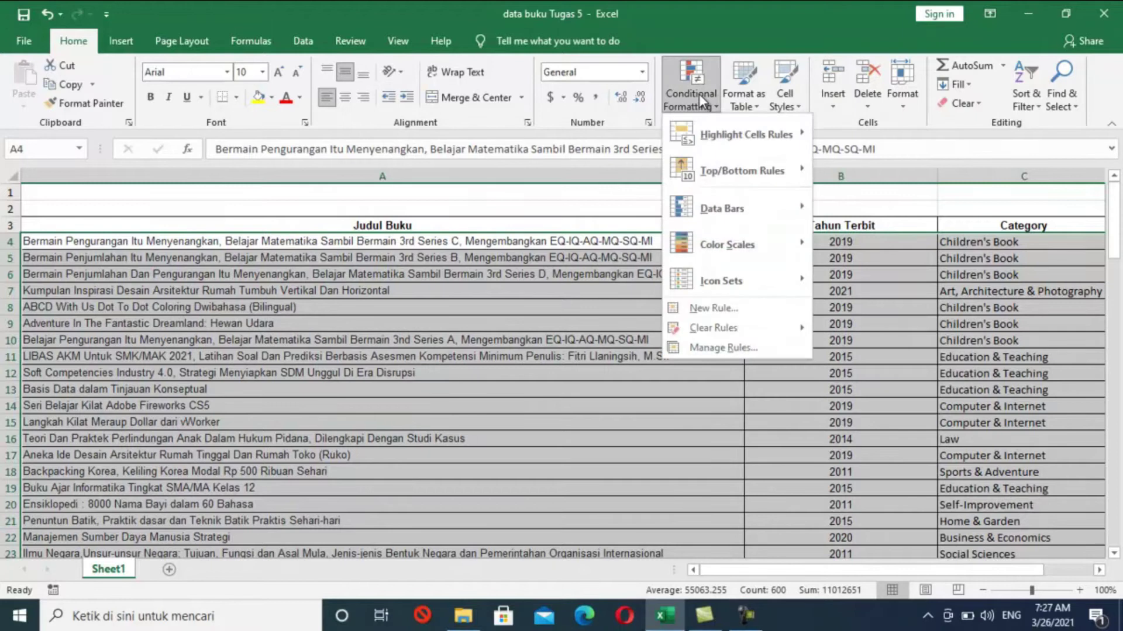
{"action": "left_click", "coordinate": [721, 308]}
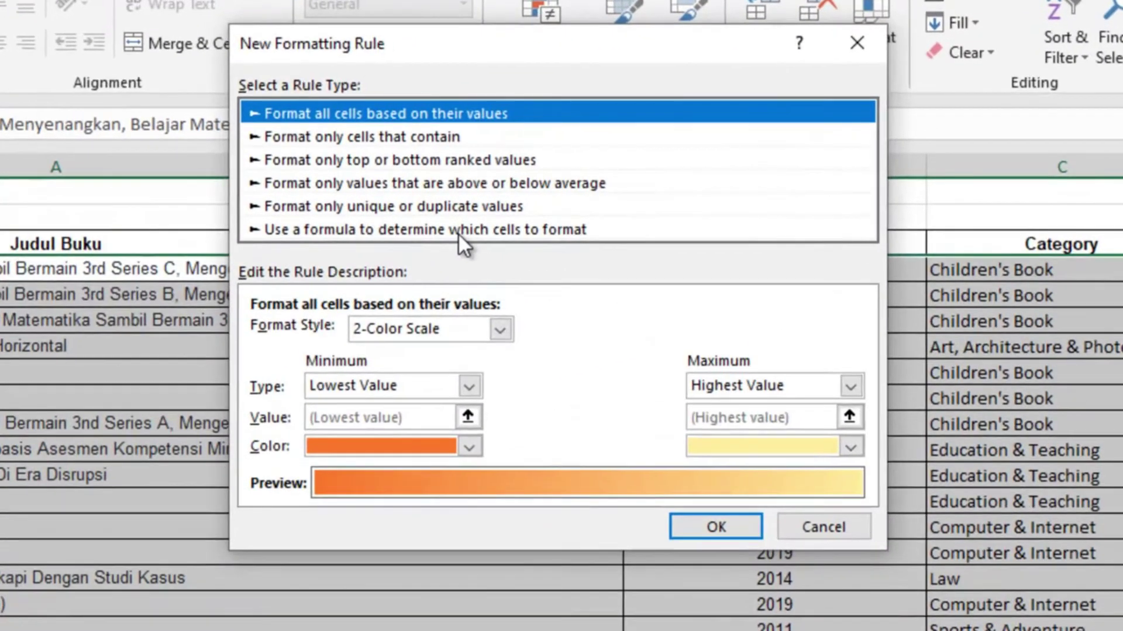
{"action": "left_click", "coordinate": [639, 217]}
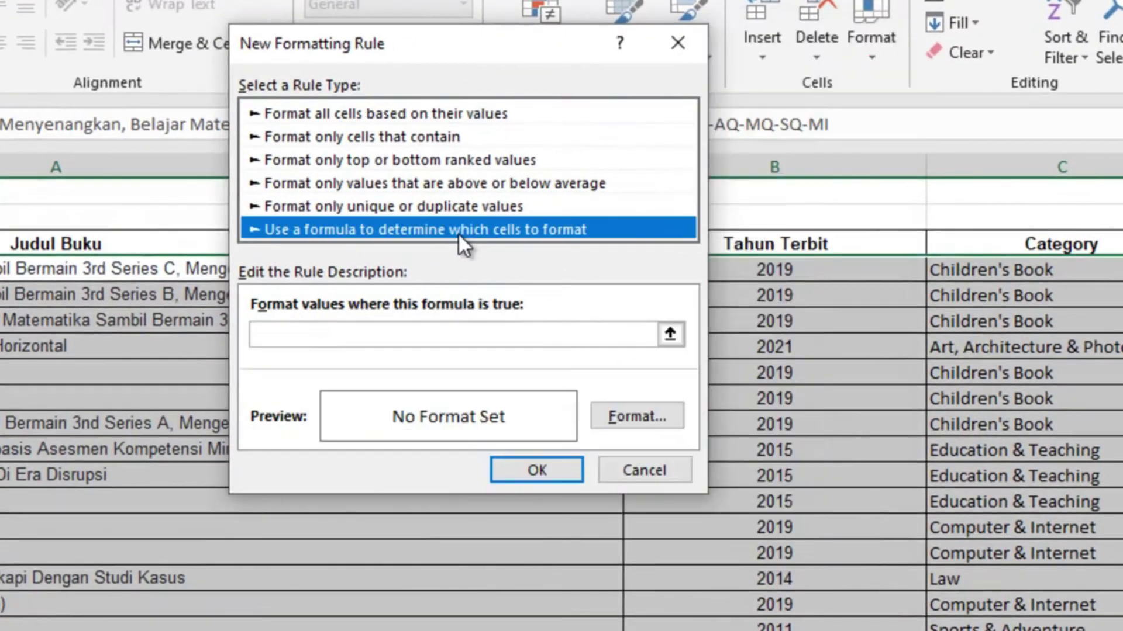
{"action": "left_click", "coordinate": [308, 328]}
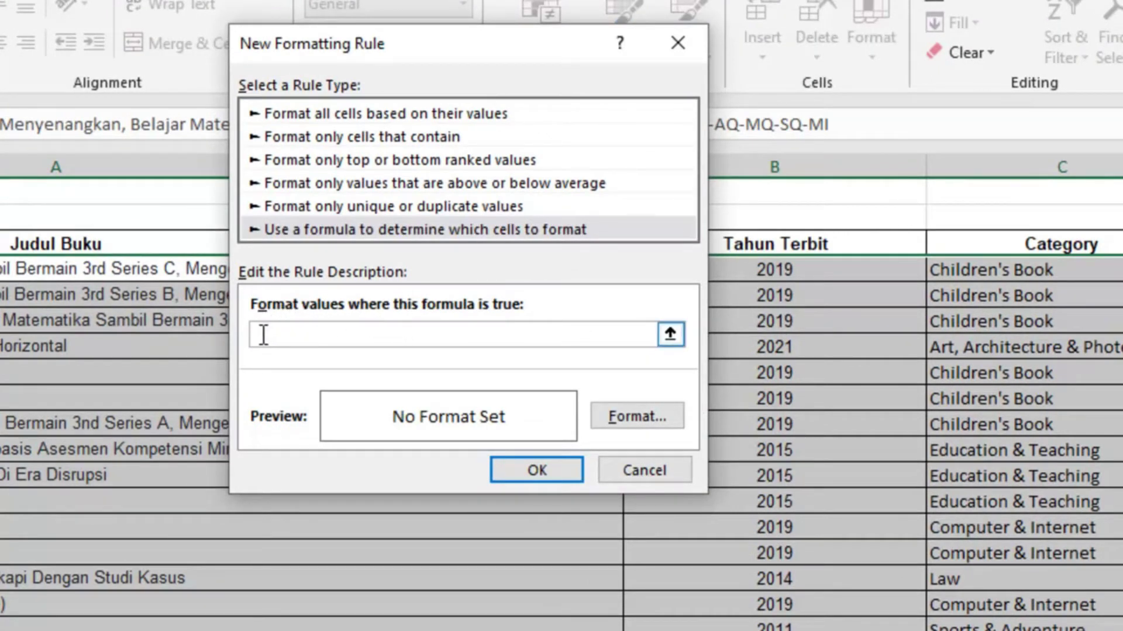
{"action": "type", "text": "=AND("}
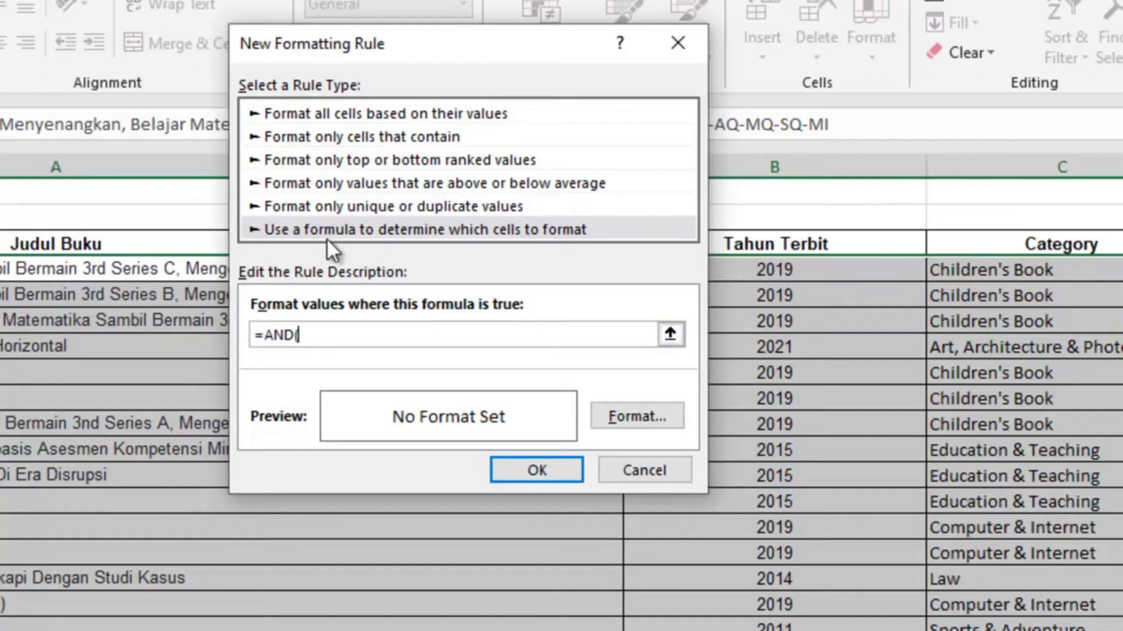
{"action": "left_click_drag", "start_coordinate": [531, 55], "coordinate": [556, 272]}
{"action": "left_click_drag", "start_coordinate": [929, 345], "coordinate": [925, 339]}
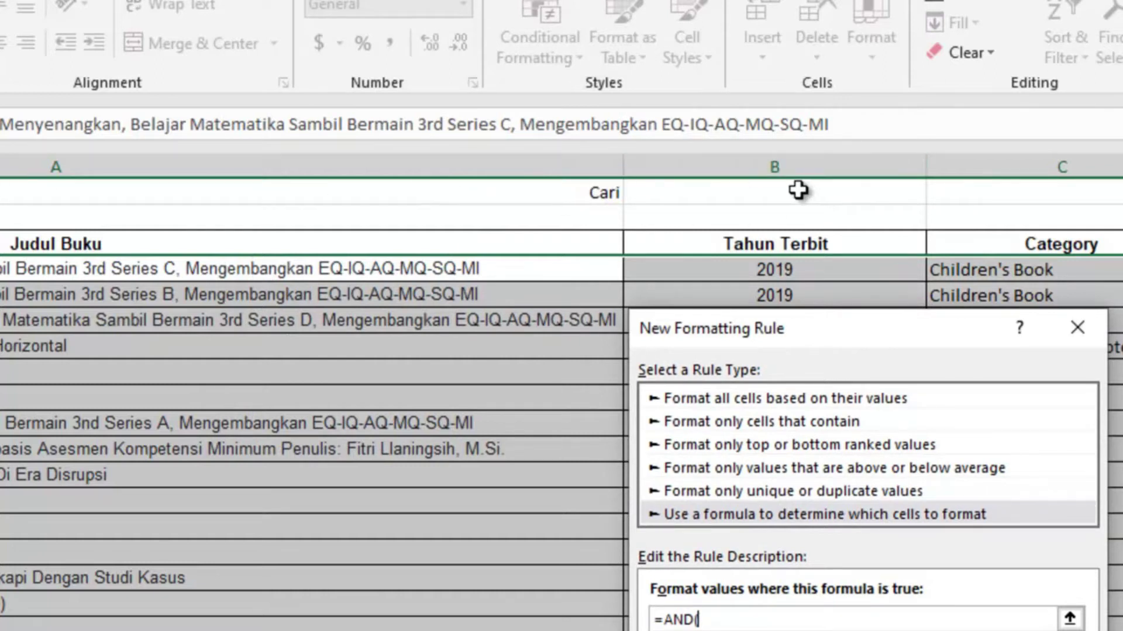
Extend the formula to =AND($B$1<>"";AND(ISNUMBER(SEARCH($B$1; referencing cell B1.
{"action": "left_click", "coordinate": [776, 191]}
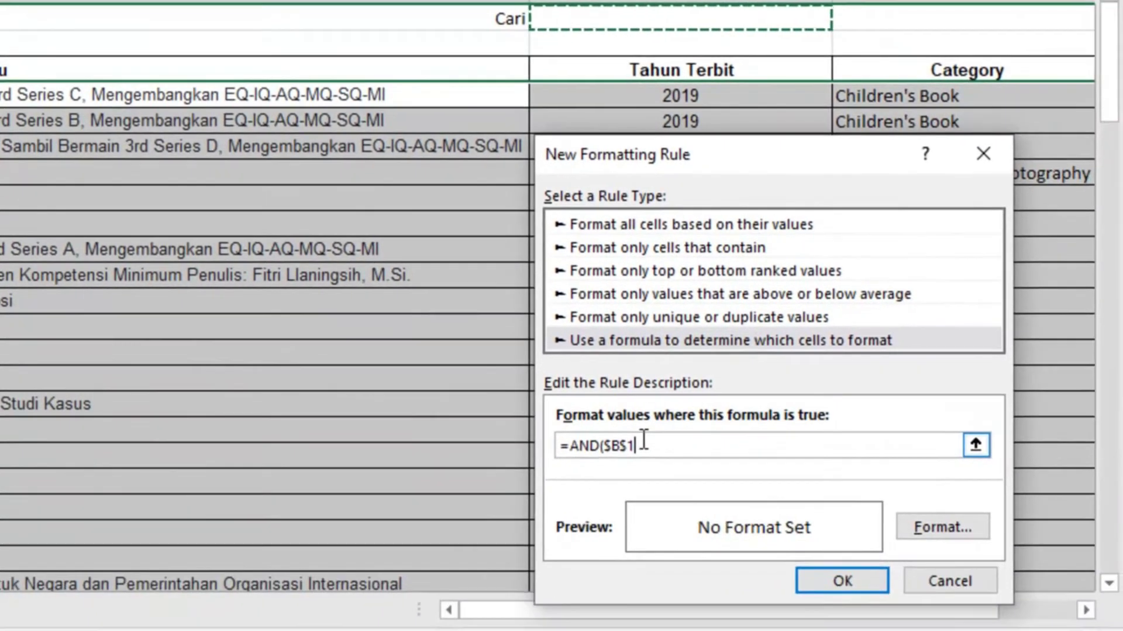
{"action": "type", "text": "<>"}
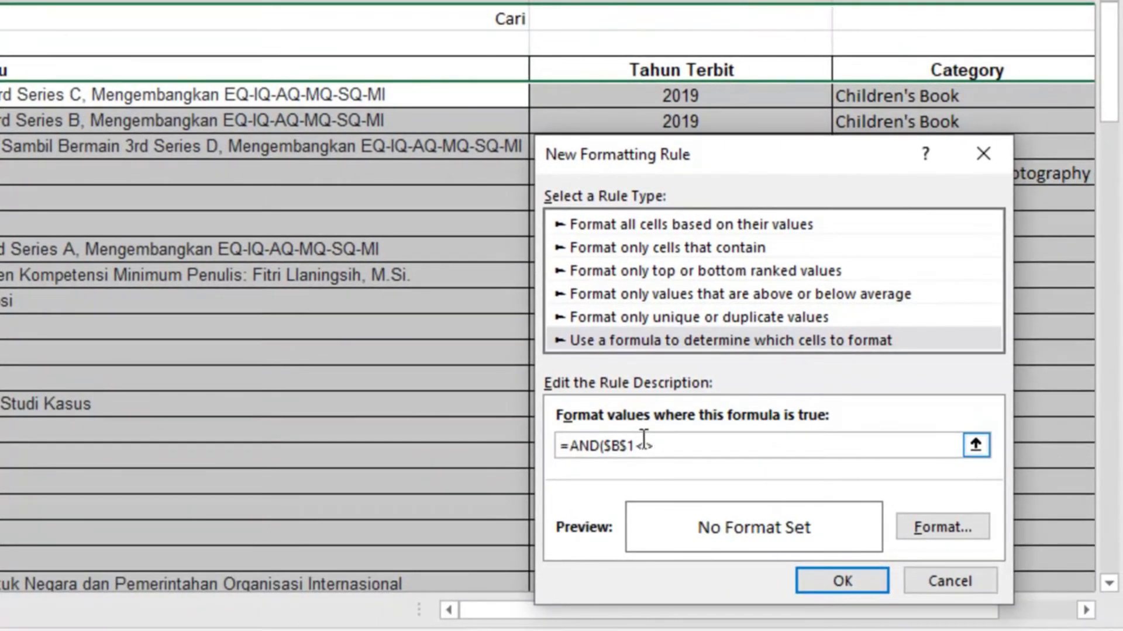
{"action": "type", "text": " \"\";AM"}
{"action": "key", "text": "BackSpace"}
{"action": "type", "text": "ND(ISNUMBER(SEARCH"}
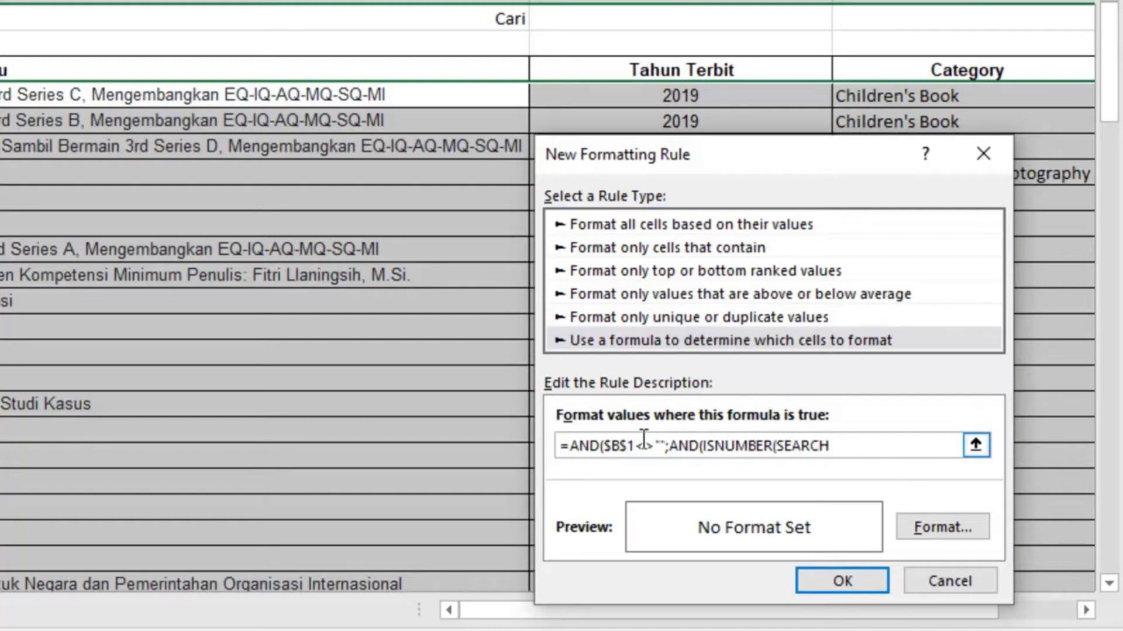
{"action": "type", "text": "("}
{"action": "left_click", "coordinate": [691, 15]}
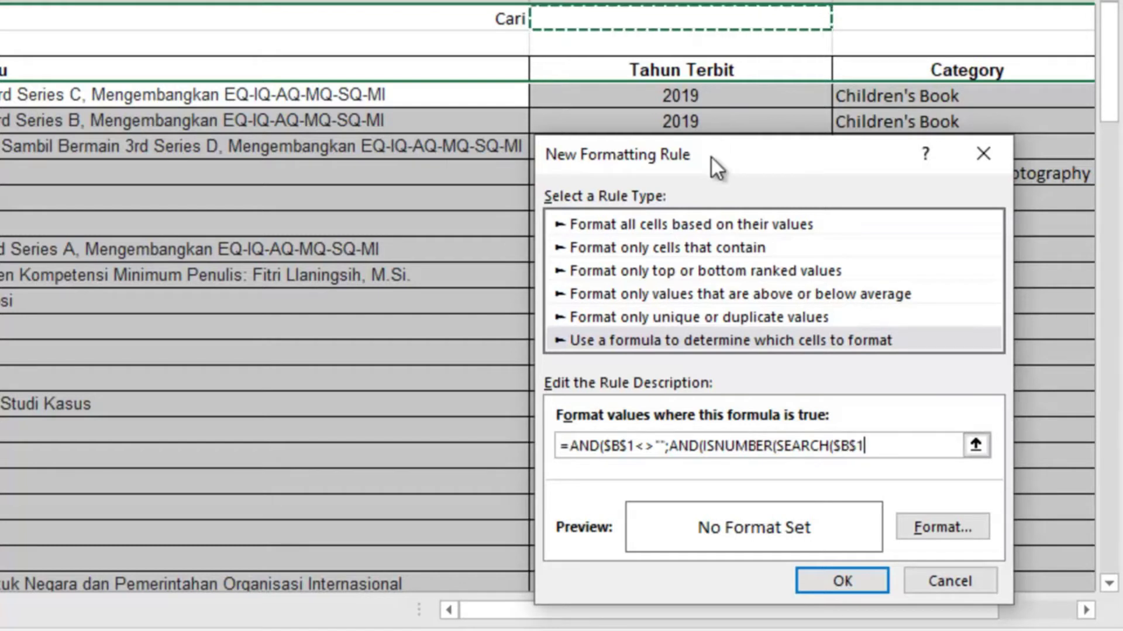
{"action": "type", "text": ";"}
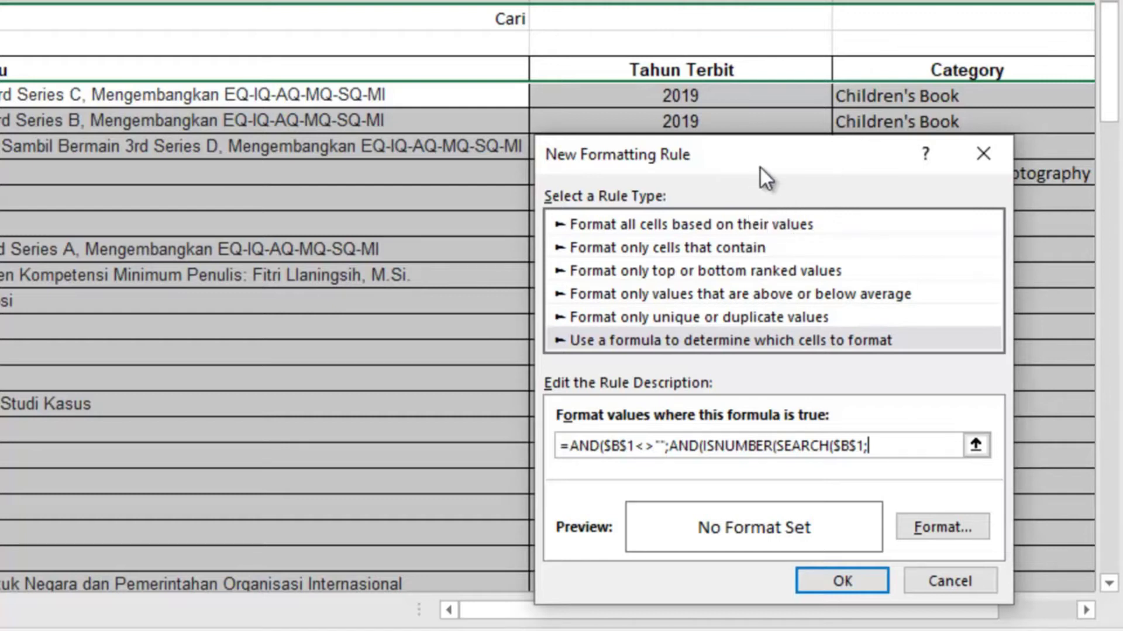
Complete the SEARCH range as $A4:$F4 and close all the brackets.
{"action": "mouse_move", "coordinate": [690, 171]}
{"action": "left_mouse_down"}
{"action": "mouse_move", "coordinate": [300, 164]}
{"action": "mouse_move", "coordinate": [639, 219]}
{"action": "left_mouse_up"}
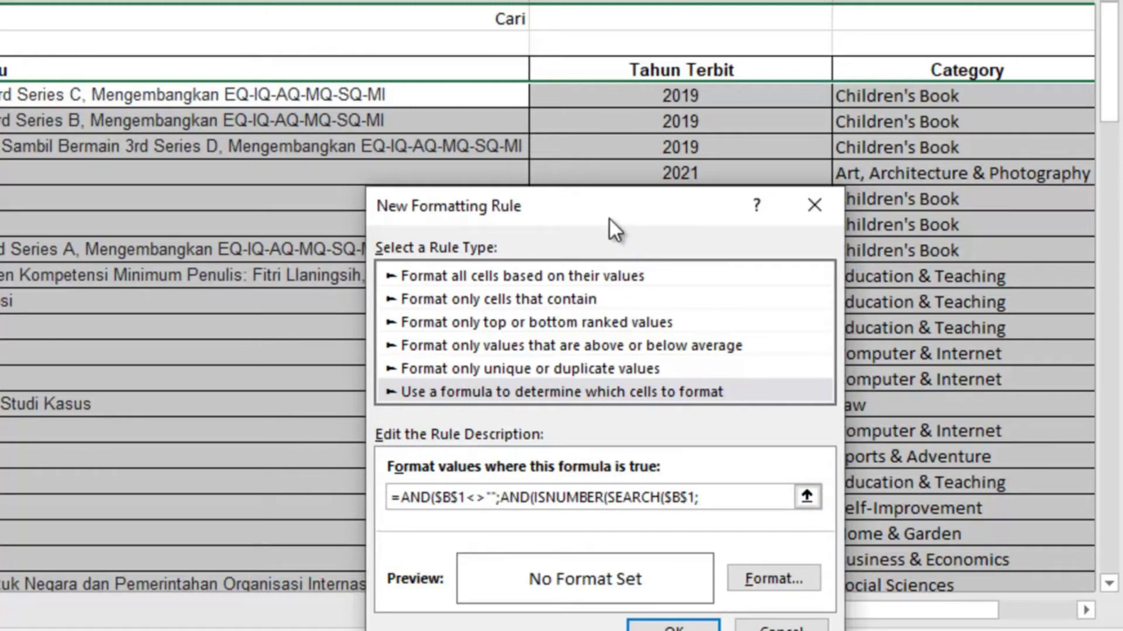
{"action": "left_click_drag", "start_coordinate": [591, 220], "coordinate": [202, 218]}
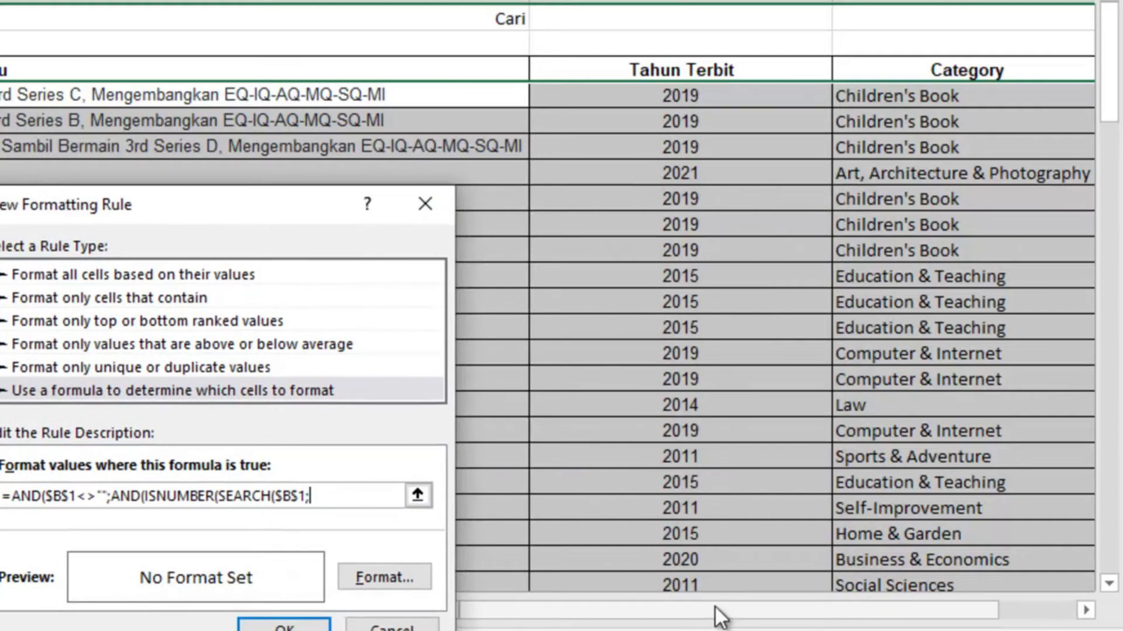
{"action": "left_click_drag", "start_coordinate": [714, 607], "coordinate": [905, 619]}
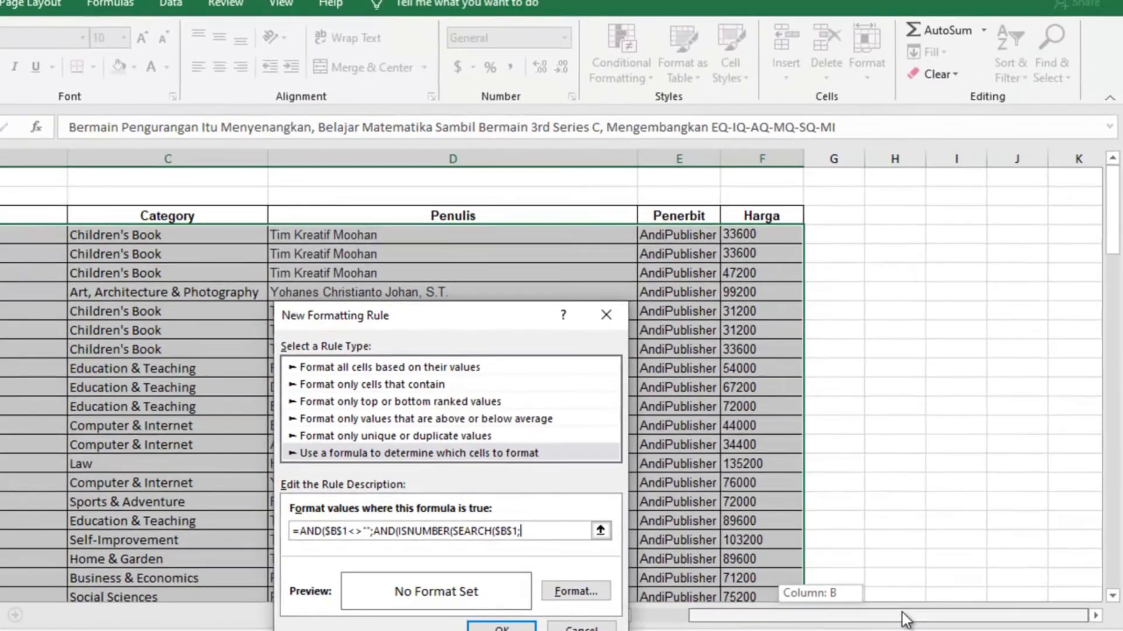
{"action": "left_click_drag", "start_coordinate": [905, 619], "coordinate": [667, 614]}
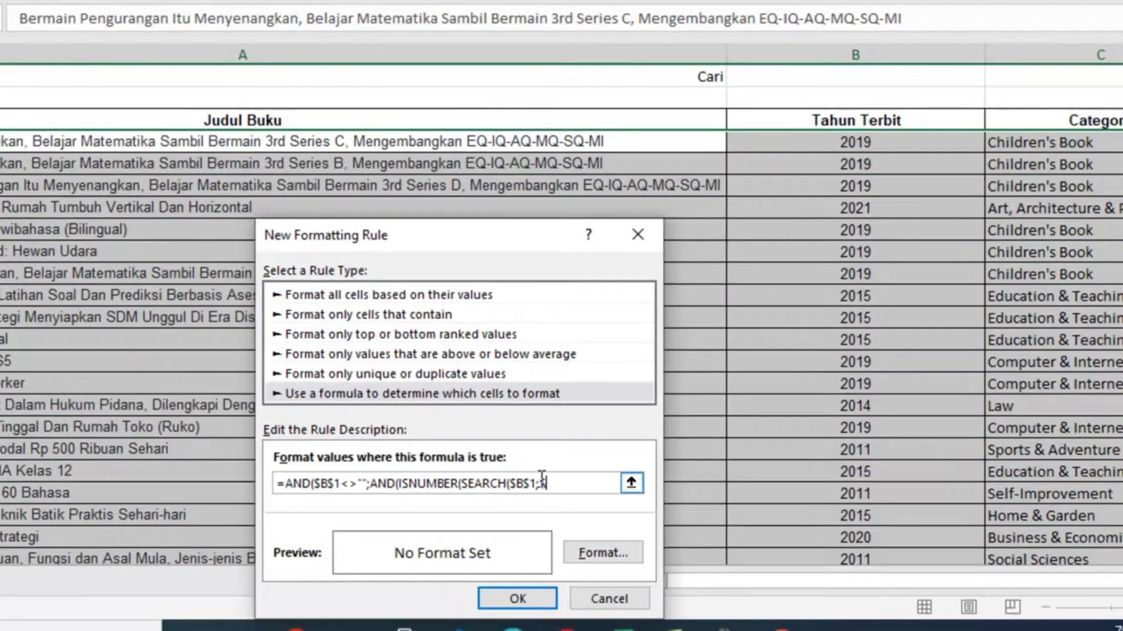
{"action": "type", "text": "A"}
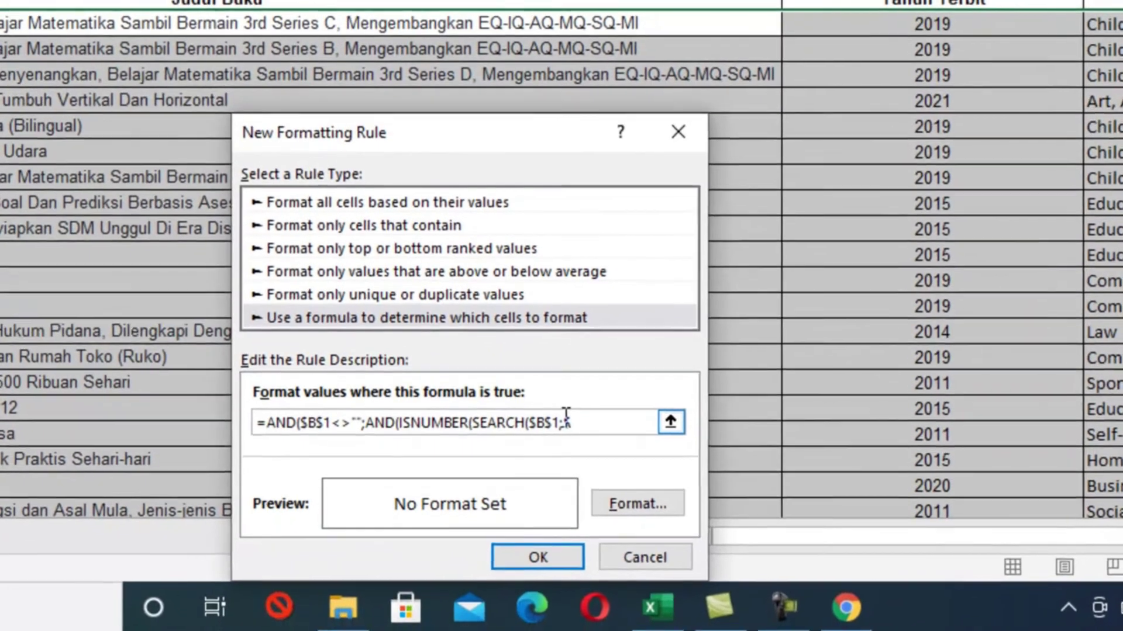
{"action": "type", "text": "4"}
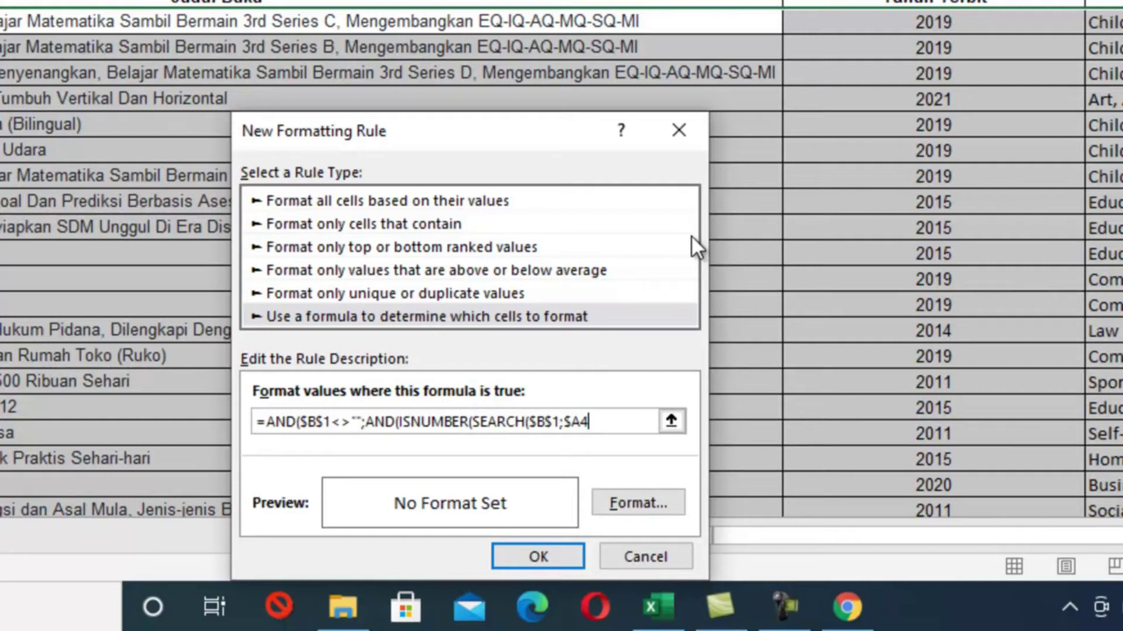
{"action": "type", "text": ":"}
{"action": "type", "text": "$"}
{"action": "type", "text": "F4"}
{"action": "key", "text": "Right"}
{"action": "key", "text": "Right"}
{"action": "key", "text": "Right"}
{"action": "key", "text": "Right"}
{"action": "type", "text": ")"}
{"action": "type", "text": "))"}
{"action": "type", "text": ")"}
Check the finished formula's AND, SEARCH and closing brackets, then go to the rule's Format settings.
{"action": "left_click_drag", "start_coordinate": [354, 421], "coordinate": [256, 421]}
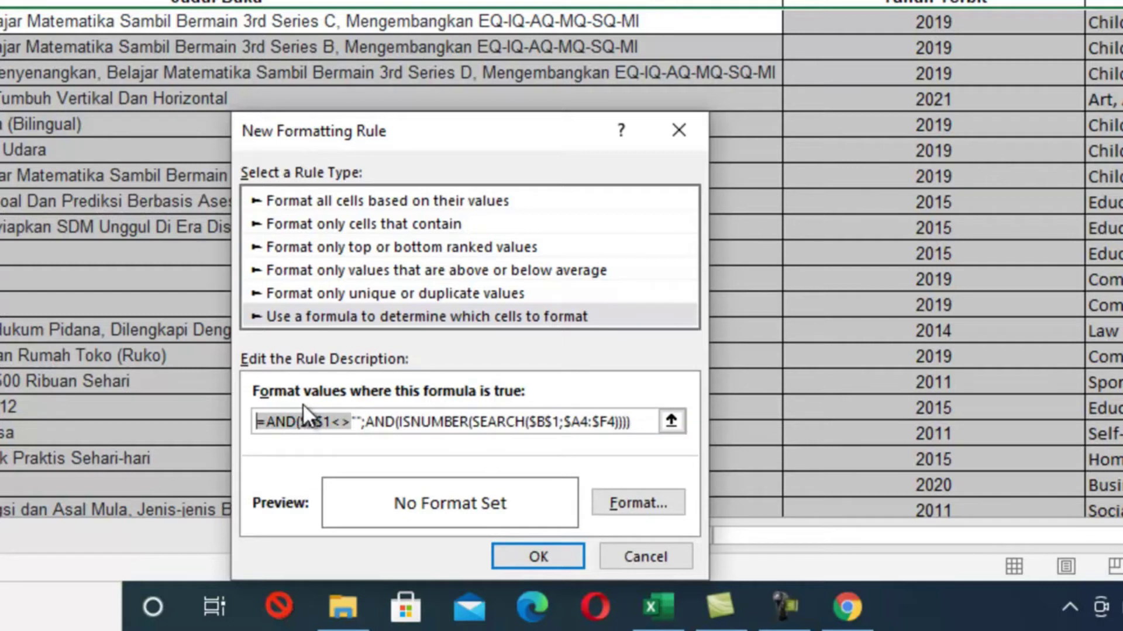
{"action": "left_click", "coordinate": [301, 422]}
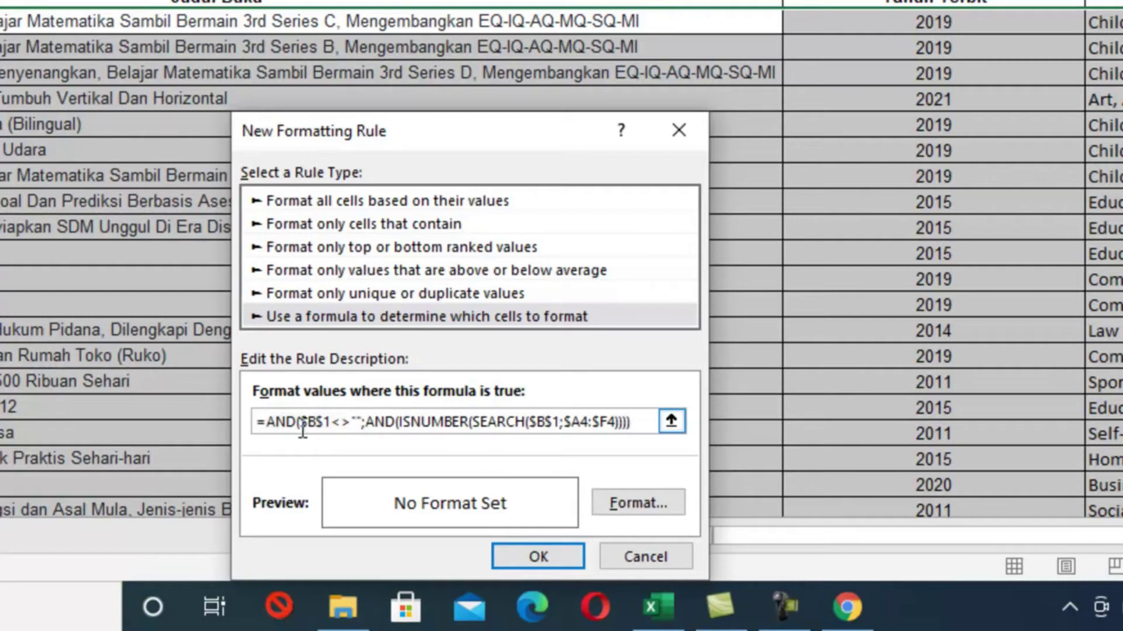
{"action": "left_click", "coordinate": [399, 423]}
{"action": "left_click", "coordinate": [528, 422]}
{"action": "left_click_drag", "start_coordinate": [636, 422], "coordinate": [608, 422]}
{"action": "left_click_drag", "start_coordinate": [553, 140], "coordinate": [757, 22]}
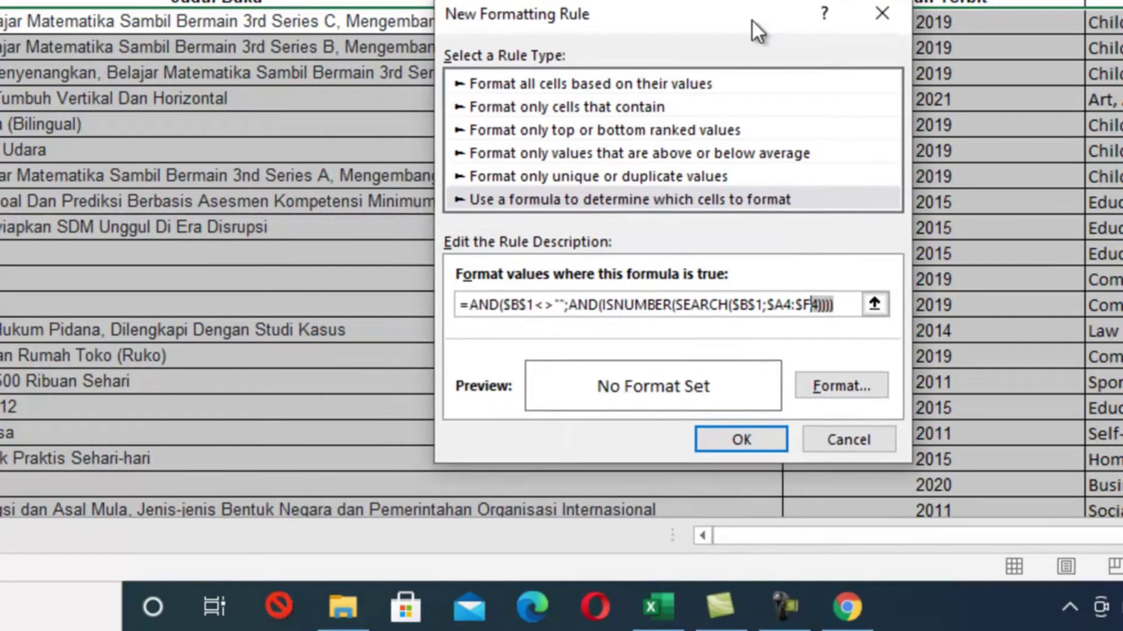
{"action": "left_click", "coordinate": [831, 384]}
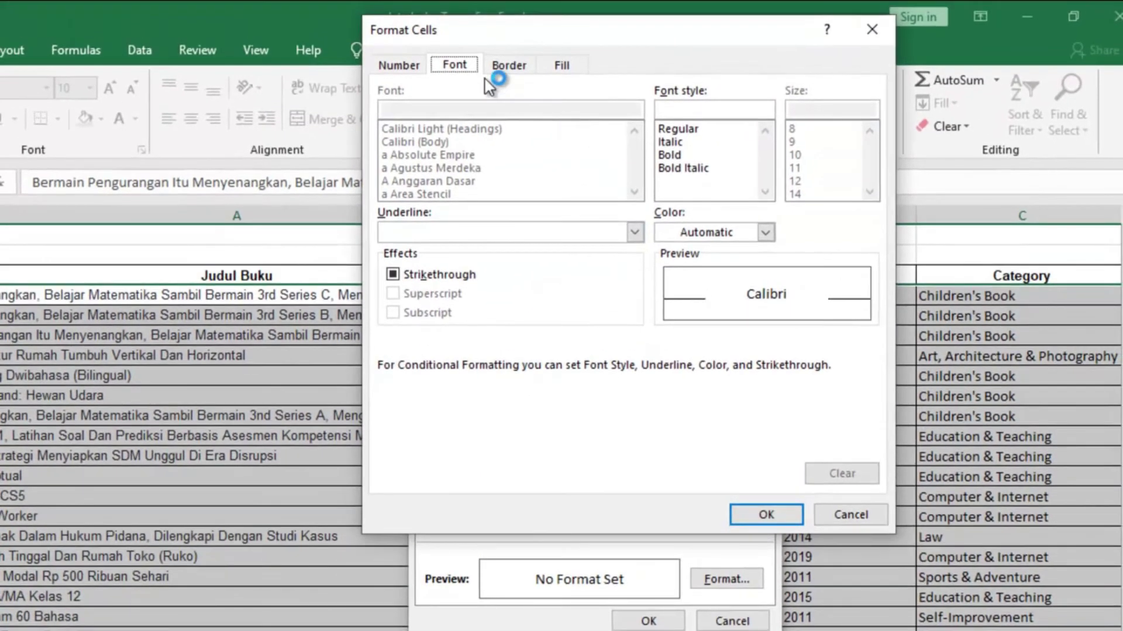
Give the rule a gold background fill and save the new formatting rule.
{"action": "left_click", "coordinate": [566, 69]}
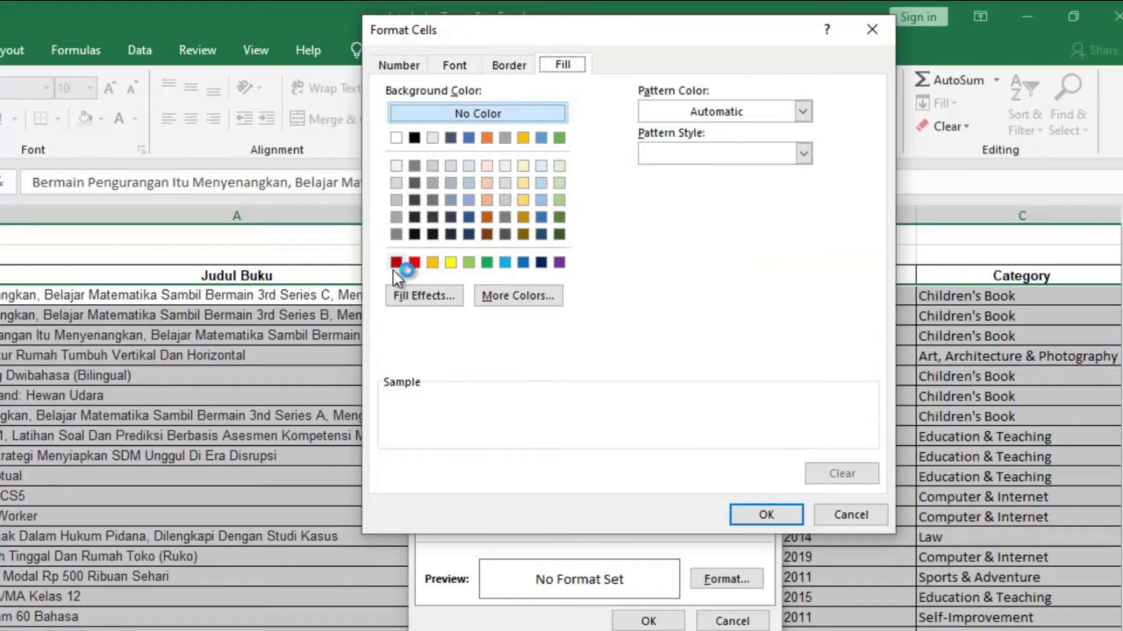
{"action": "left_click", "coordinate": [433, 262]}
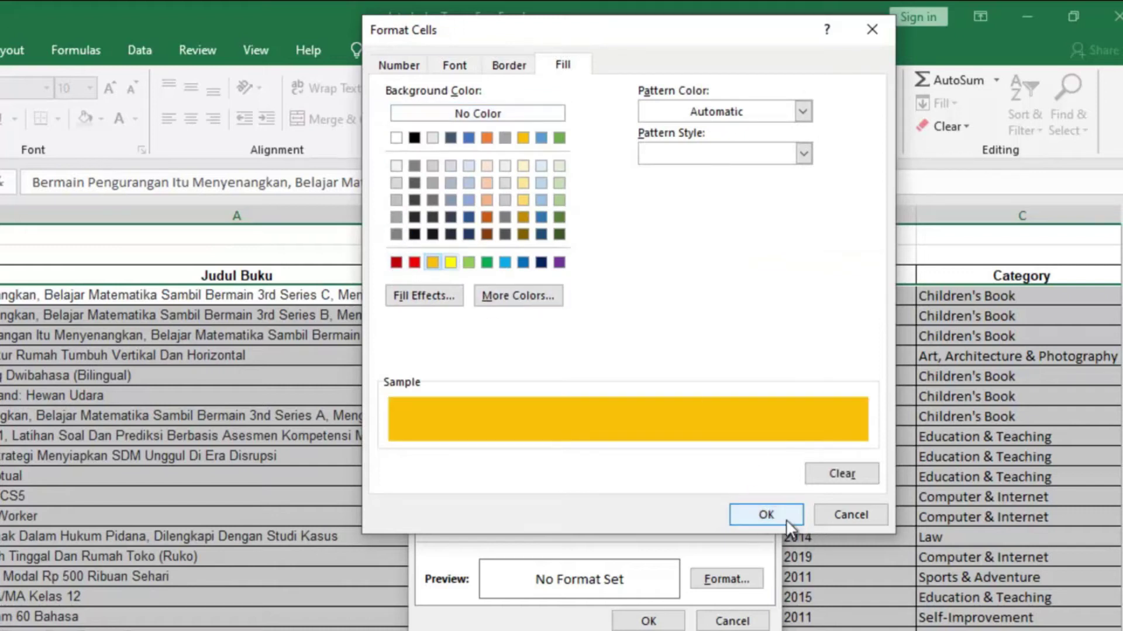
{"action": "left_click", "coordinate": [787, 524]}
{"action": "left_click_drag", "start_coordinate": [607, 287], "coordinate": [456, 282]}
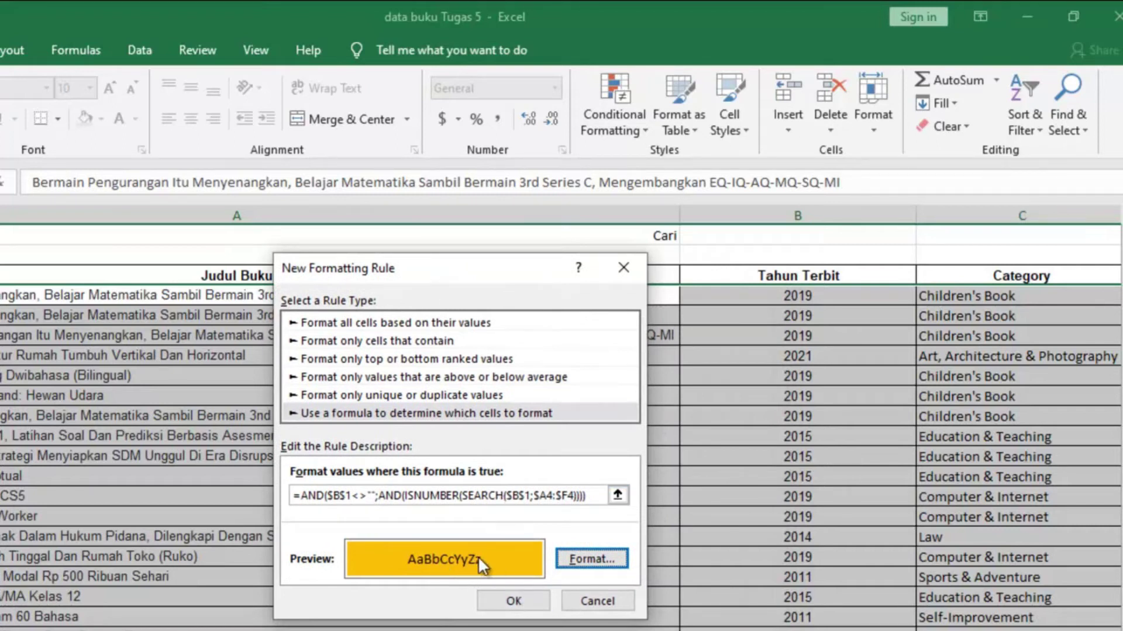
{"action": "left_click", "coordinate": [517, 603]}
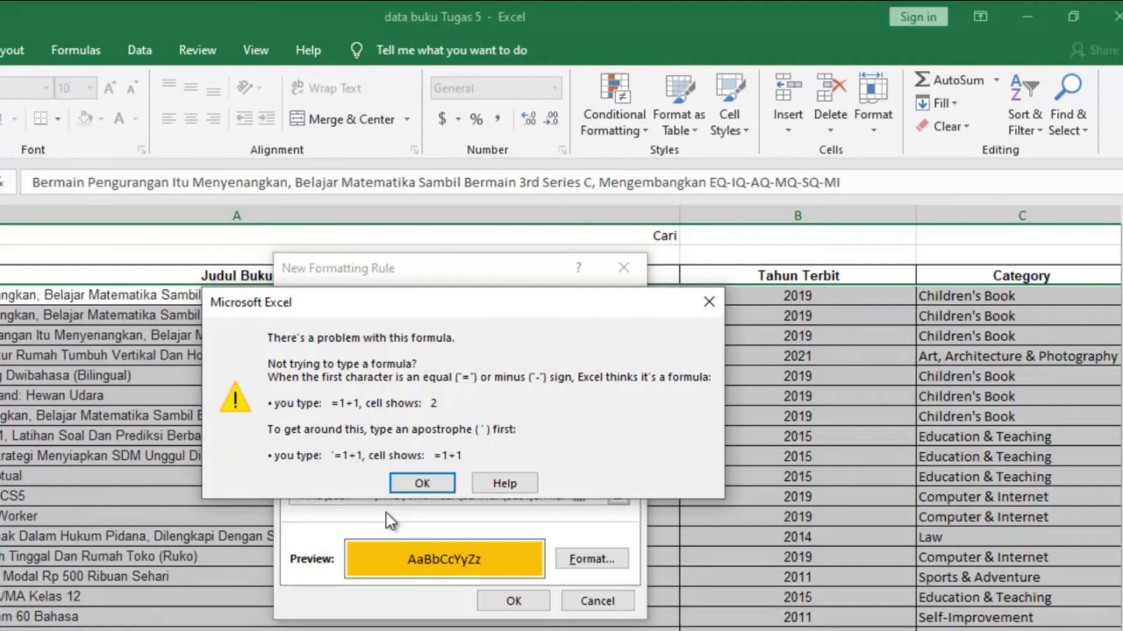
Dismiss the formula error, change the inner AND to OR, and confirm the rule.
{"action": "key", "text": "Return"}
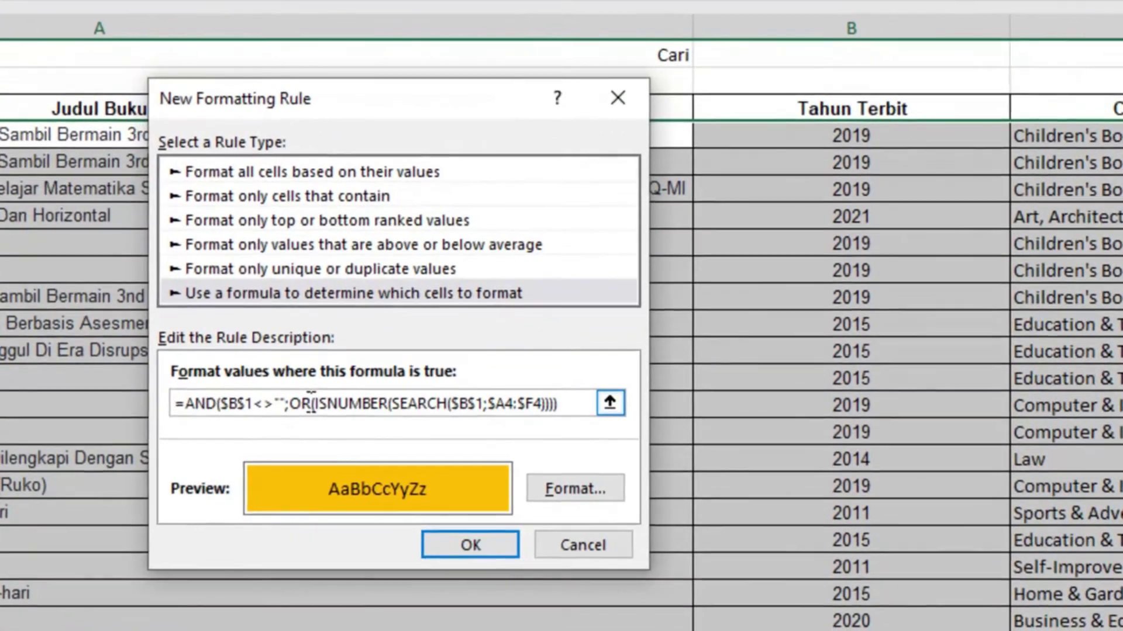
{"action": "left_click_drag", "start_coordinate": [367, 461], "coordinate": [346, 460]}
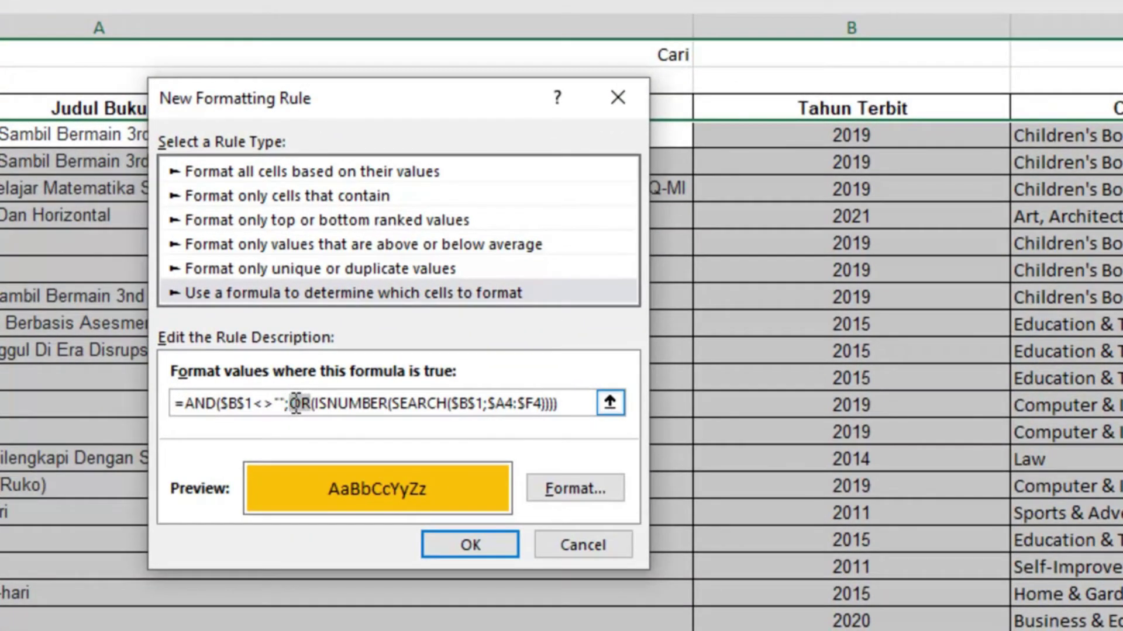
{"action": "left_click", "coordinate": [297, 404]}
{"action": "left_click", "coordinate": [472, 545]}
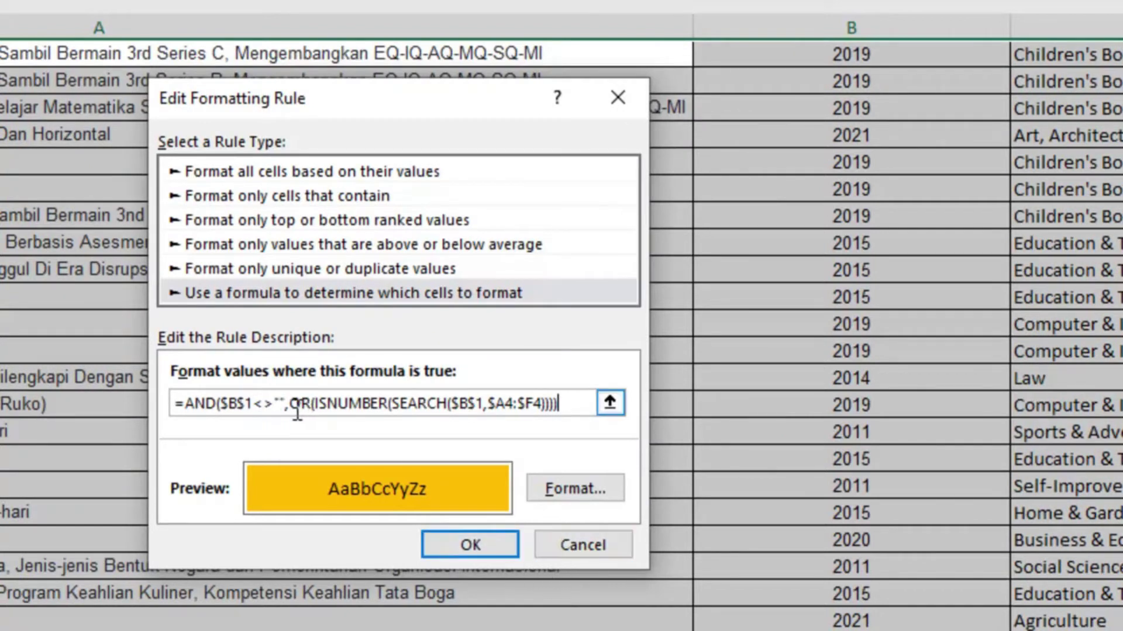
Insert the missing comma after $B$1 in SEARCH and confirm the edited rule.
{"action": "left_click_drag", "start_coordinate": [292, 412], "coordinate": [285, 413]}
{"action": "left_click", "coordinate": [284, 413]}
{"action": "left_click_drag", "start_coordinate": [291, 413], "coordinate": [284, 413]}
{"action": "left_click", "coordinate": [287, 411]}
{"action": "left_click_drag", "start_coordinate": [416, 102], "coordinate": [601, 103]}
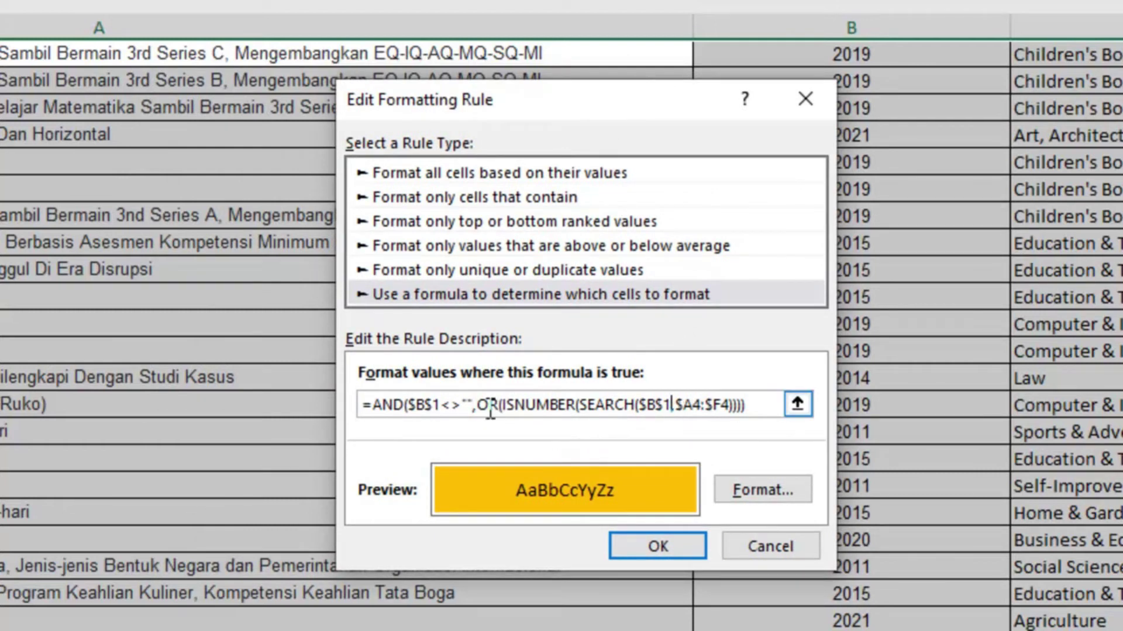
{"action": "left_click", "coordinate": [470, 405]}
{"action": "left_click", "coordinate": [674, 412]}
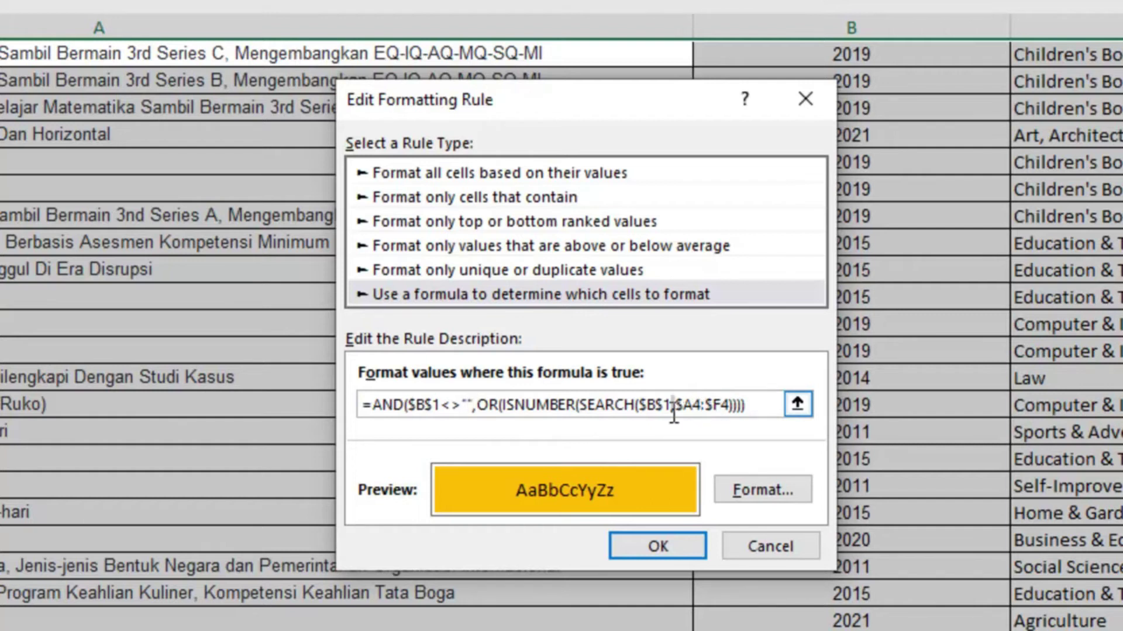
{"action": "type", "text": ","}
{"action": "left_click", "coordinate": [676, 544]}
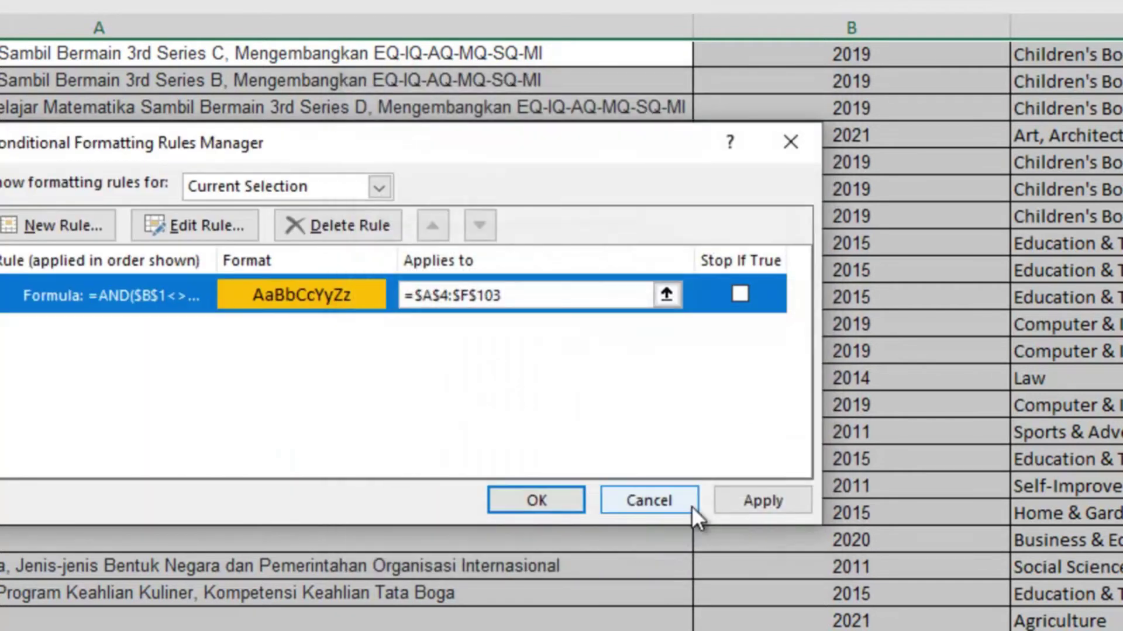
Close the Rules Manager with OK and scroll the sheet back up to row 1.
{"action": "left_click", "coordinate": [546, 502]}
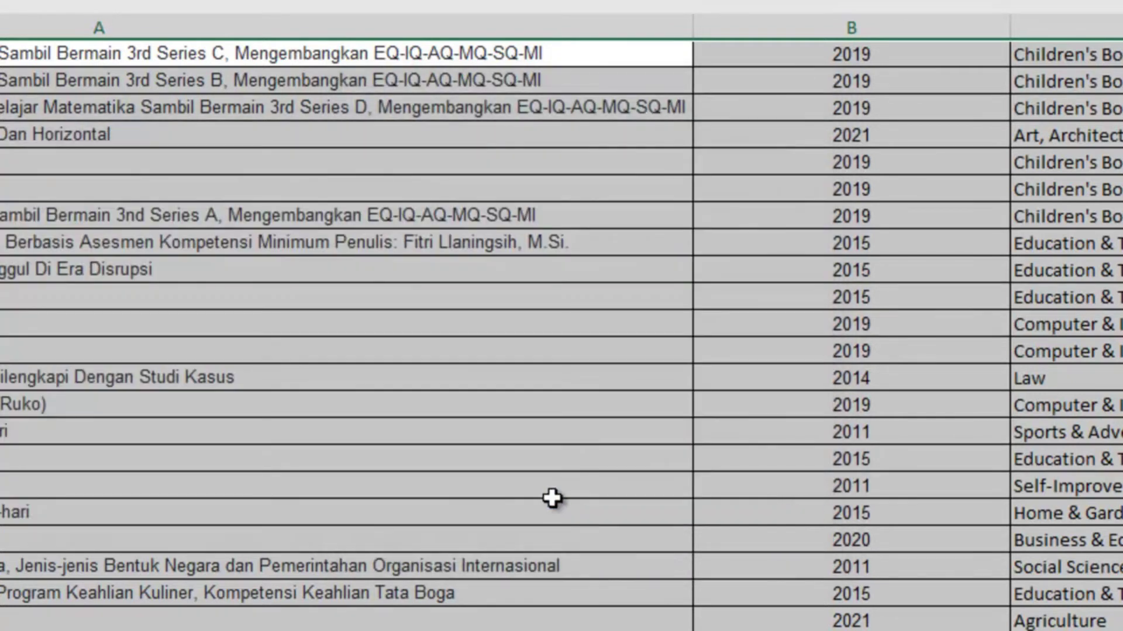
{"action": "scroll", "coordinate": [733, 524], "scroll_direction": "up", "scroll_amount": 1}
{"action": "scroll", "coordinate": [733, 524], "scroll_direction": "up", "scroll_amount": 1}
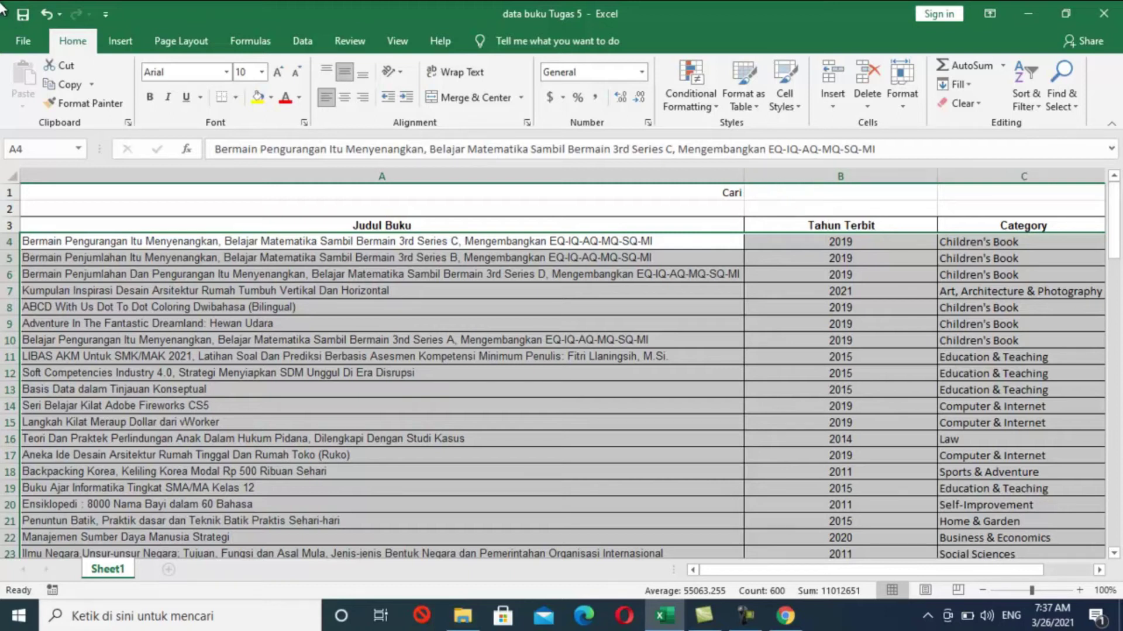
Enable the Developer tab through Excel Options > Customize Ribbon.
{"action": "left_click", "coordinate": [24, 43]}
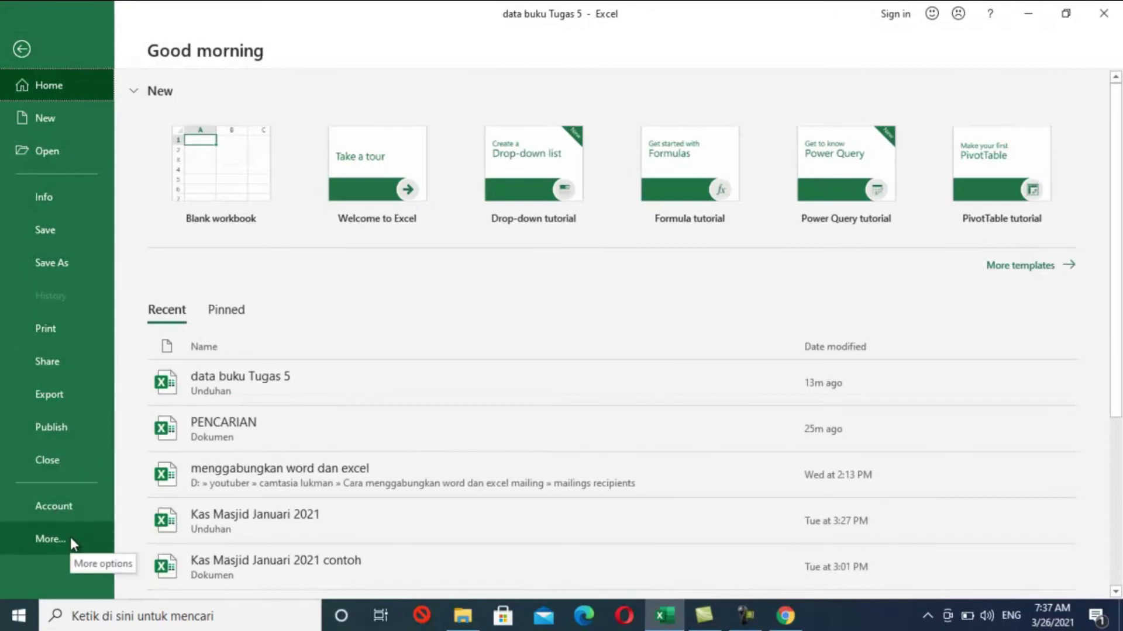
{"action": "left_click", "coordinate": [69, 530]}
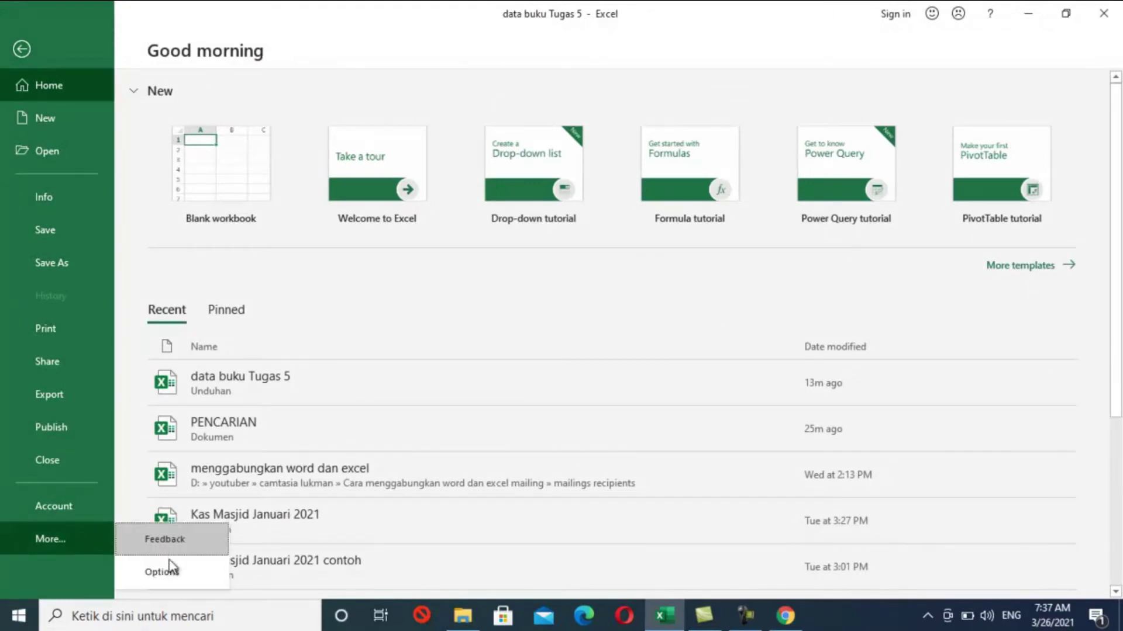
{"action": "left_click", "coordinate": [165, 570]}
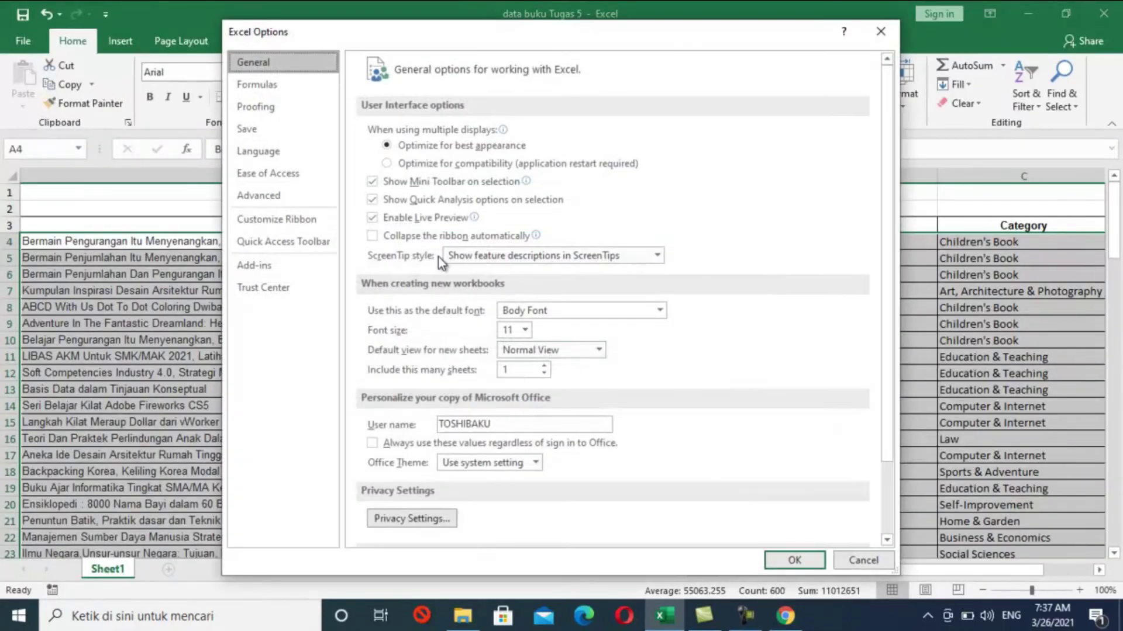
{"action": "left_click", "coordinate": [289, 225]}
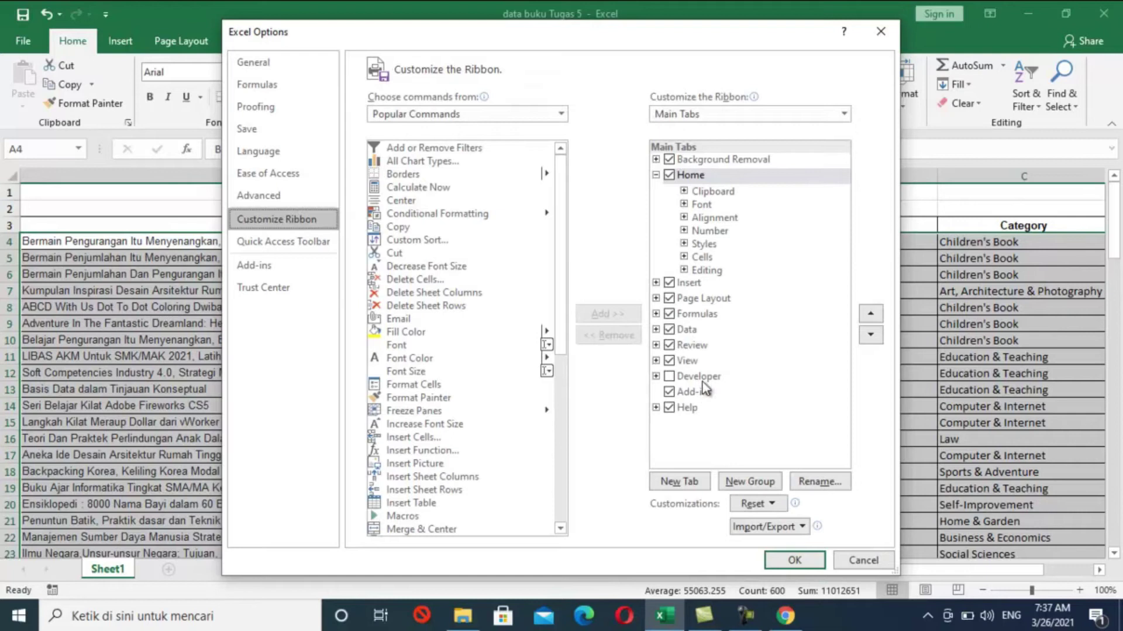
{"action": "left_click", "coordinate": [669, 377]}
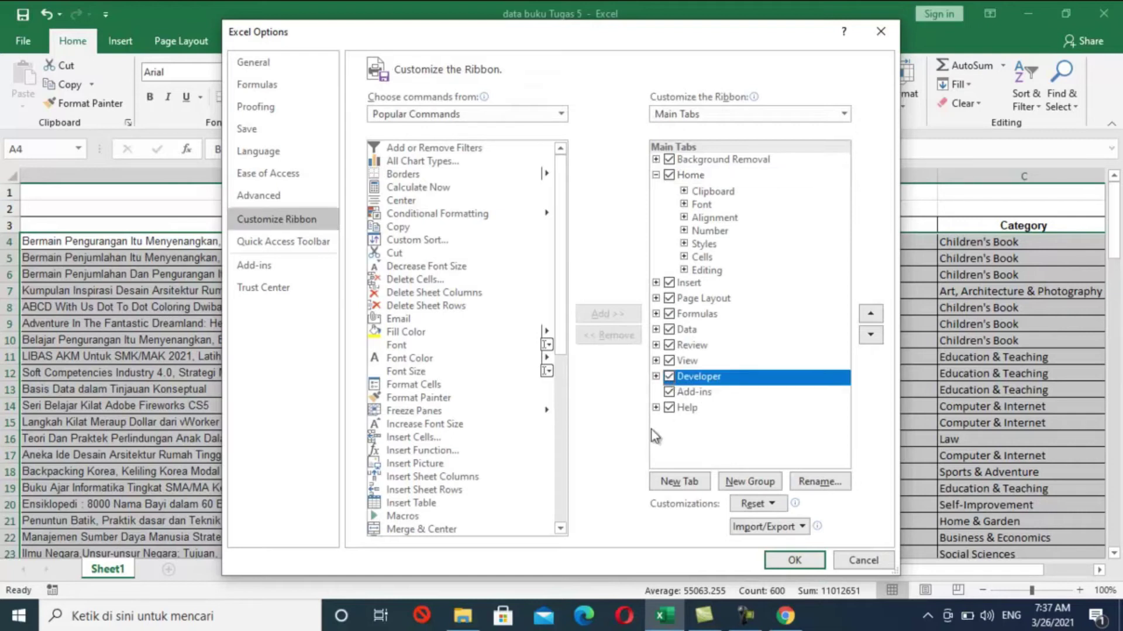
{"action": "left_click", "coordinate": [794, 560]}
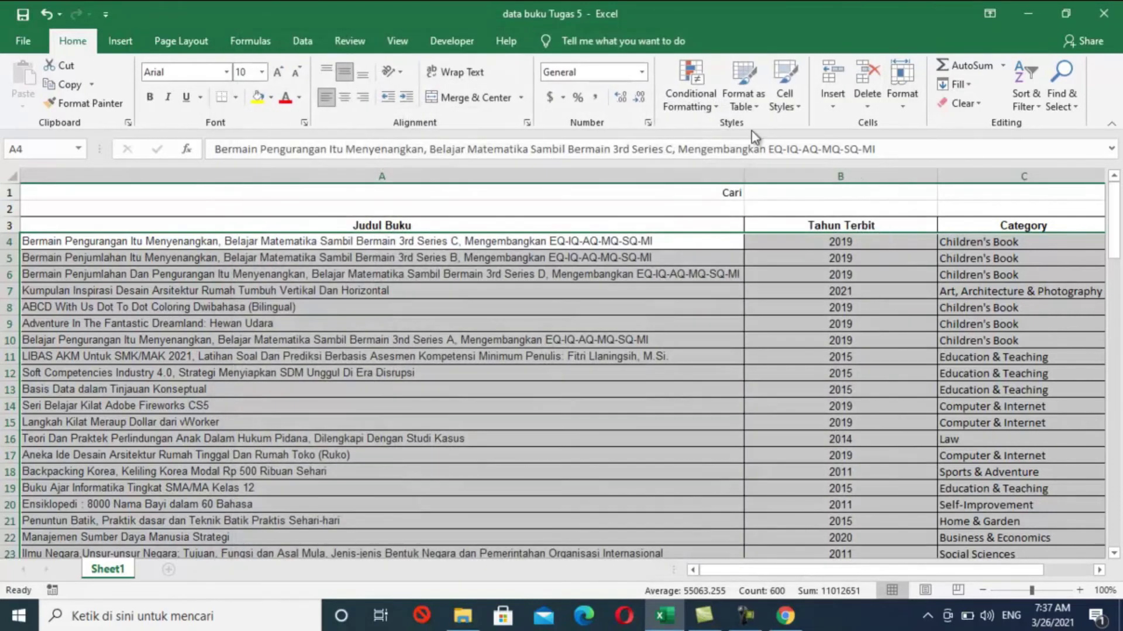
Draw an ActiveX text box from Developer > Insert over cell B1.
{"action": "left_click", "coordinate": [461, 41]}
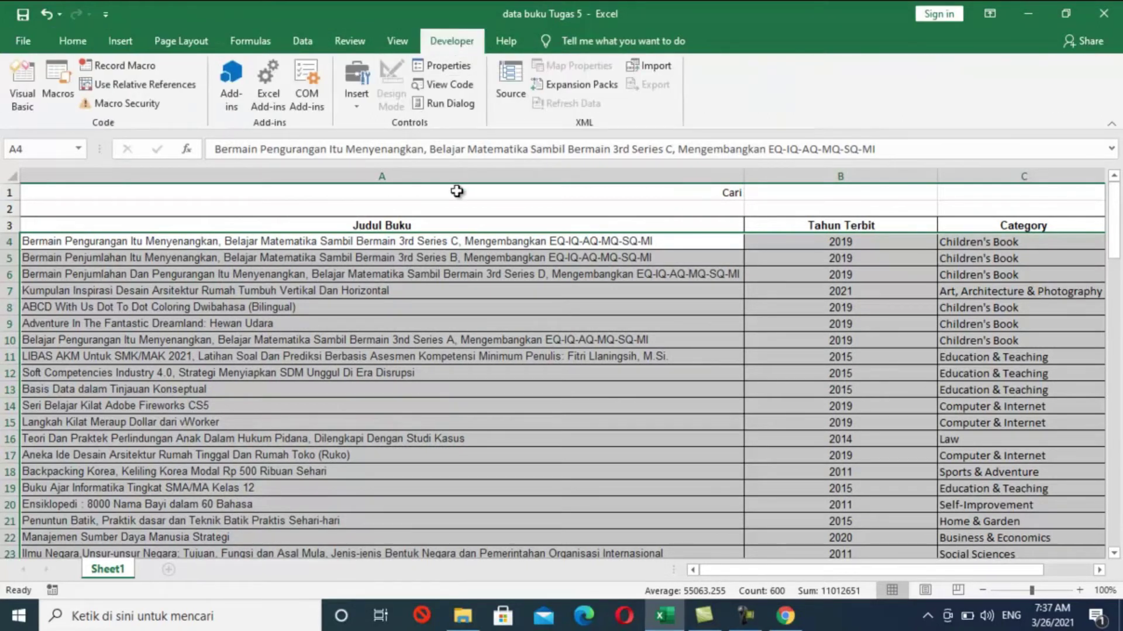
{"action": "left_click", "coordinate": [355, 106]}
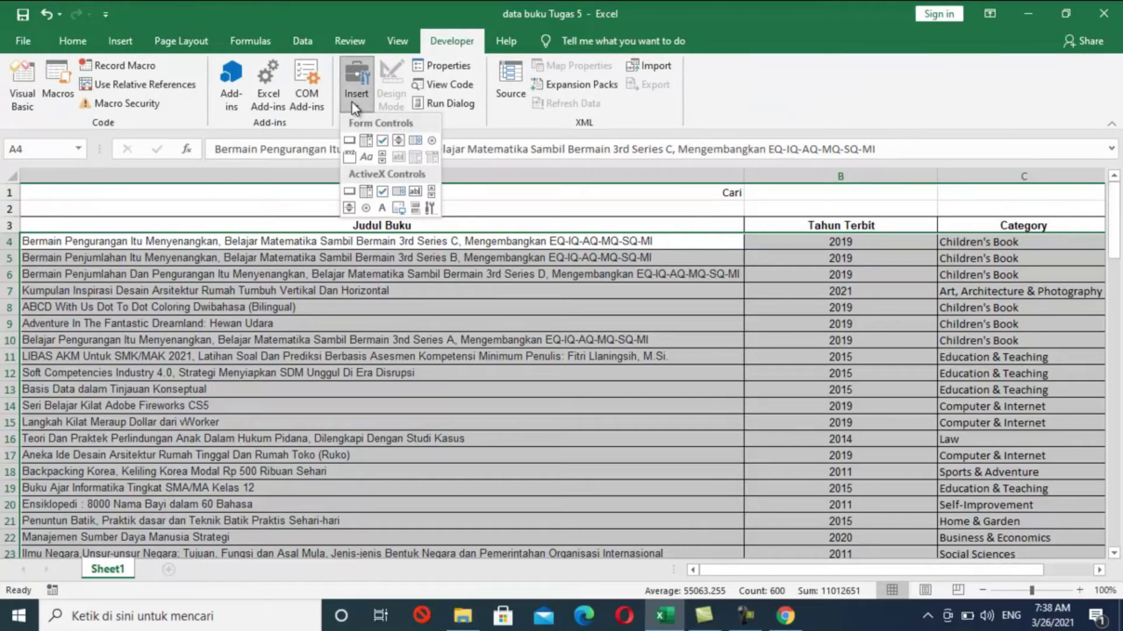
{"action": "left_click", "coordinate": [414, 192]}
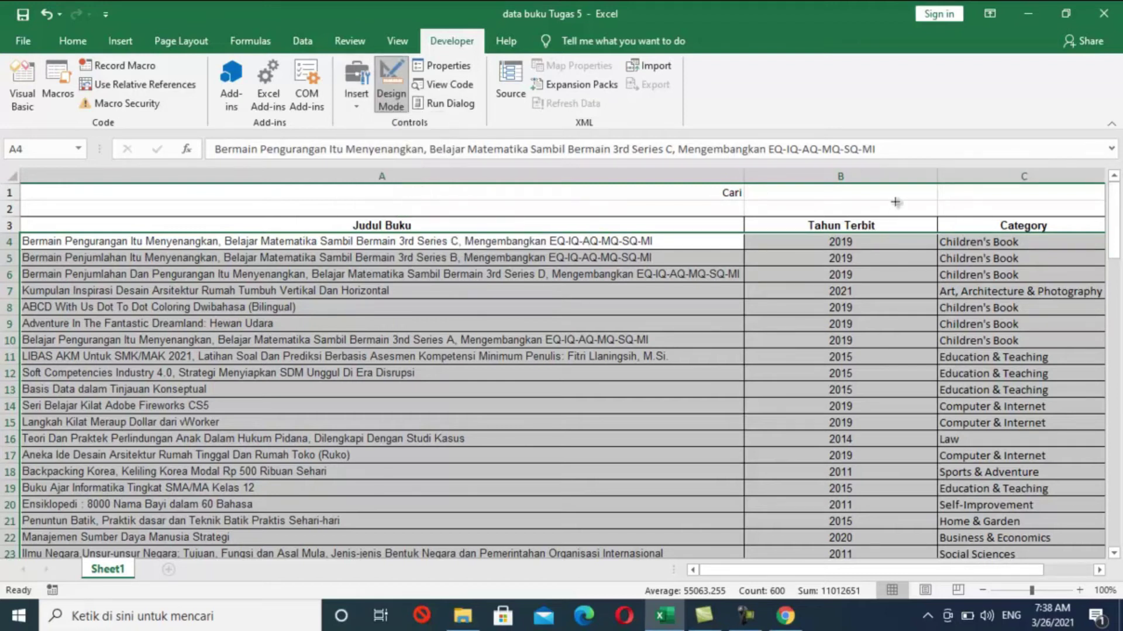
{"action": "left_click_drag", "start_coordinate": [746, 187], "coordinate": [928, 202]}
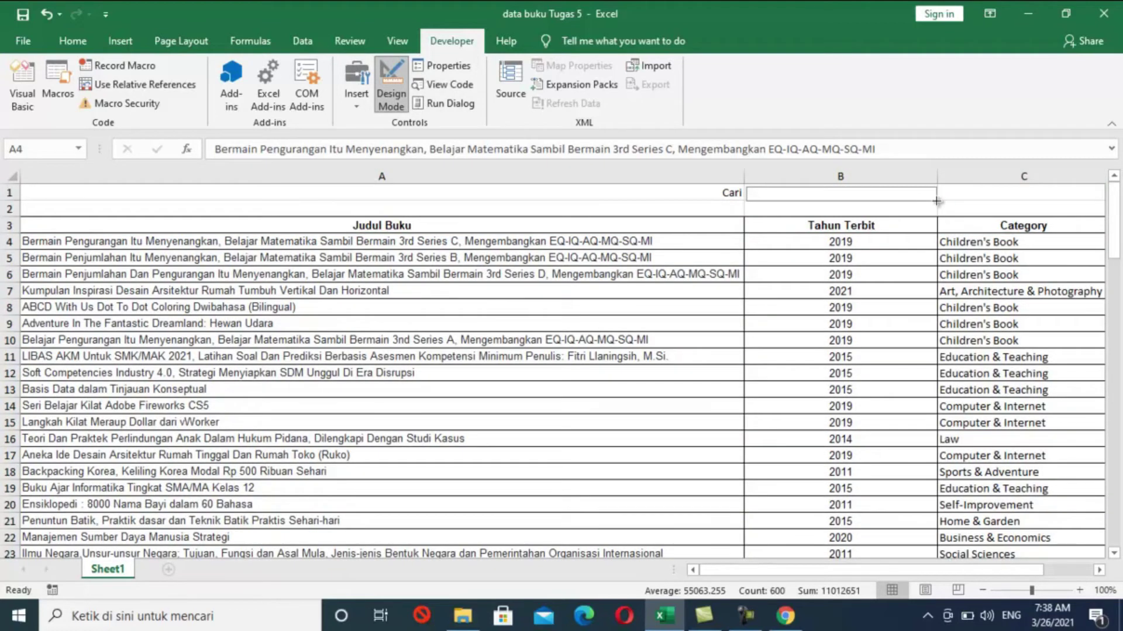
{"action": "left_click_drag", "start_coordinate": [936, 201], "coordinate": [936, 202]}
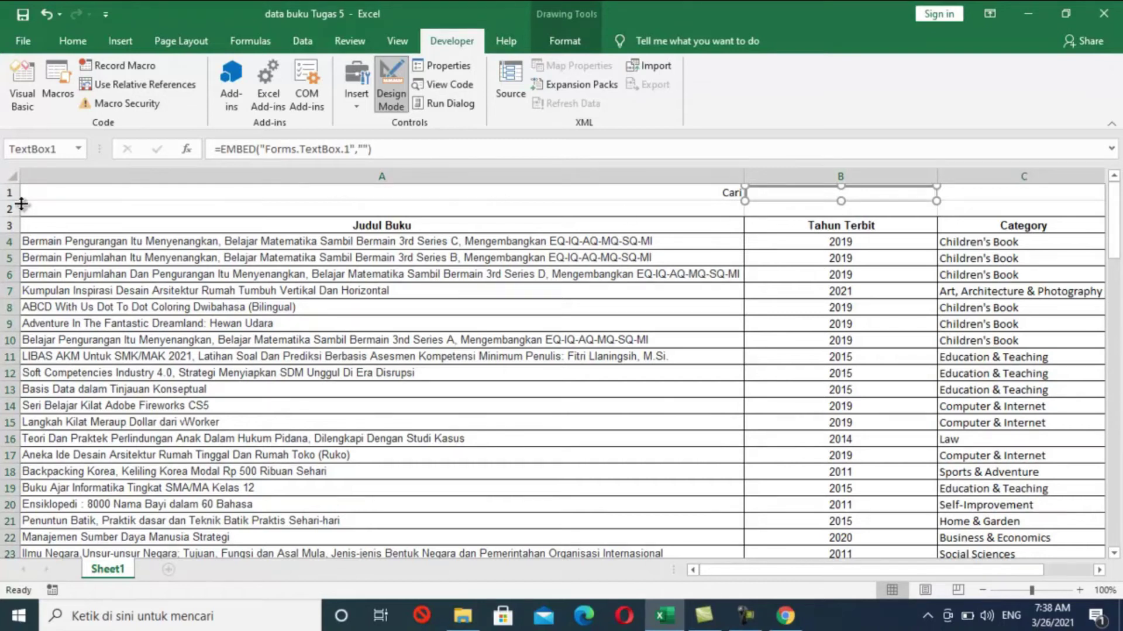
Adjust row 1's height, fit the text box to it, and show its Properties.
{"action": "left_click_drag", "start_coordinate": [17, 200], "coordinate": [17, 219]}
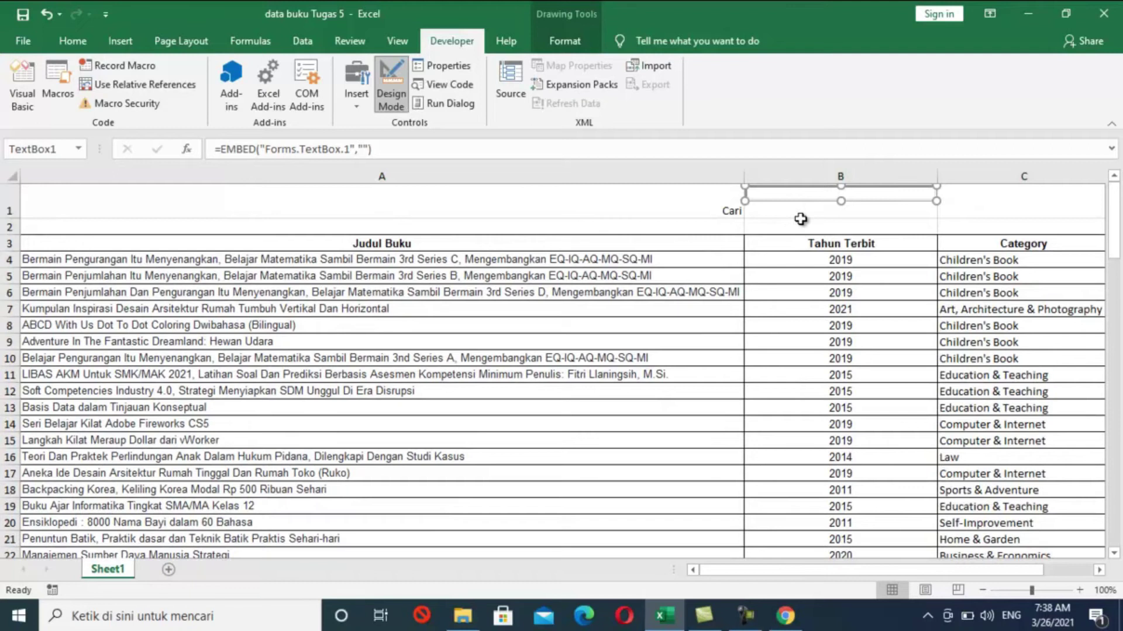
{"action": "left_click_drag", "start_coordinate": [15, 218], "coordinate": [15, 206]}
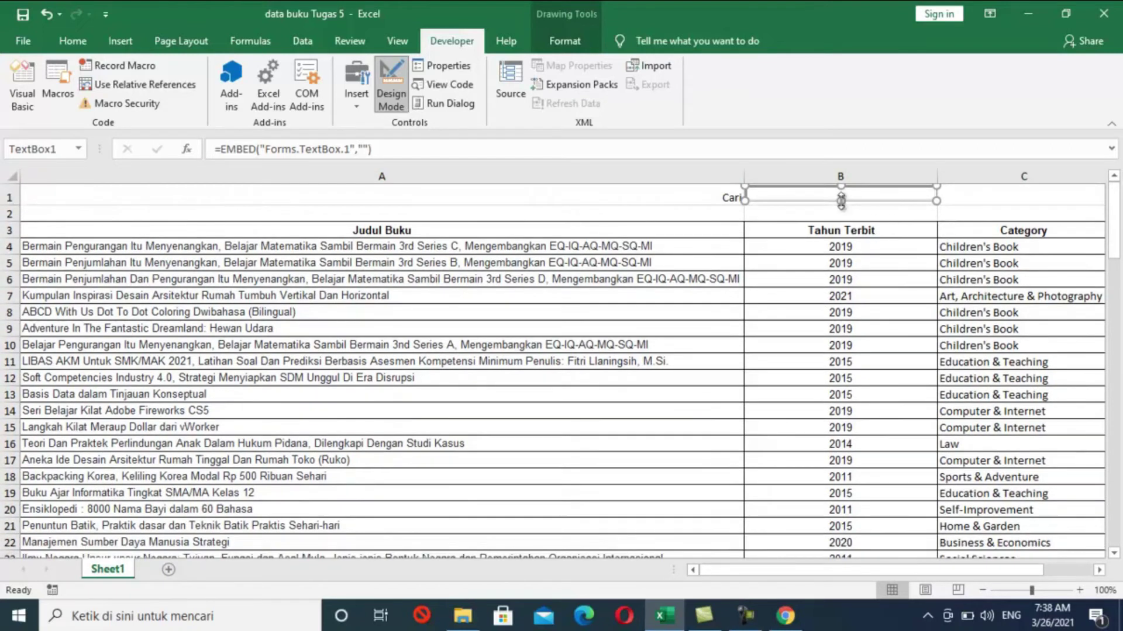
{"action": "left_click_drag", "start_coordinate": [841, 200], "coordinate": [839, 204]}
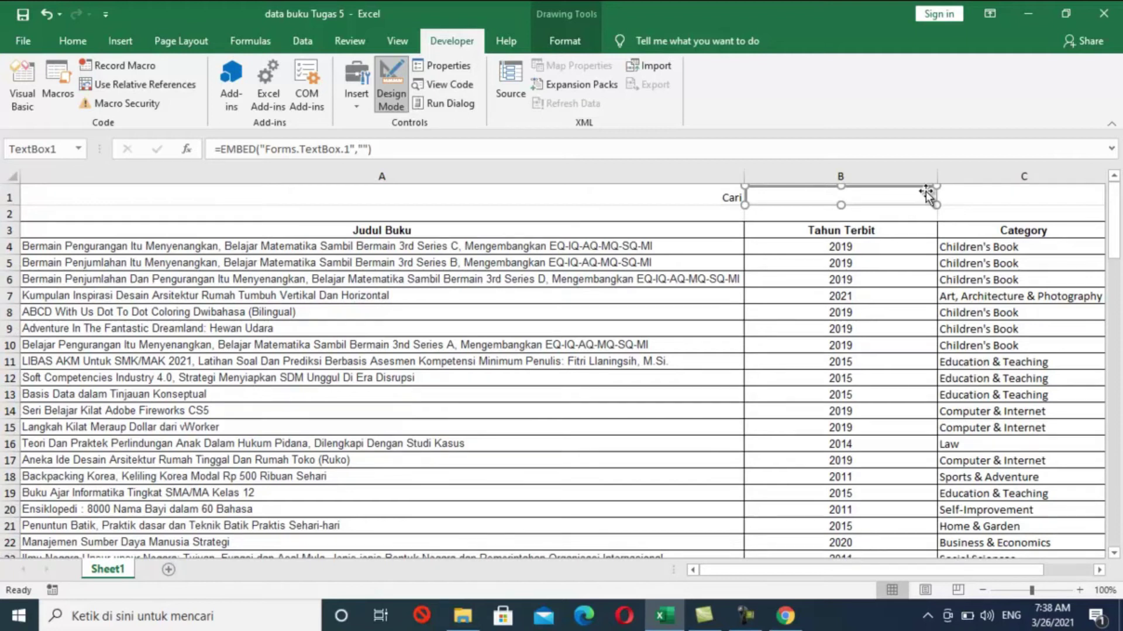
{"action": "left_click", "coordinate": [668, 214]}
{"action": "left_click", "coordinate": [816, 201]}
{"action": "left_click", "coordinate": [448, 68]}
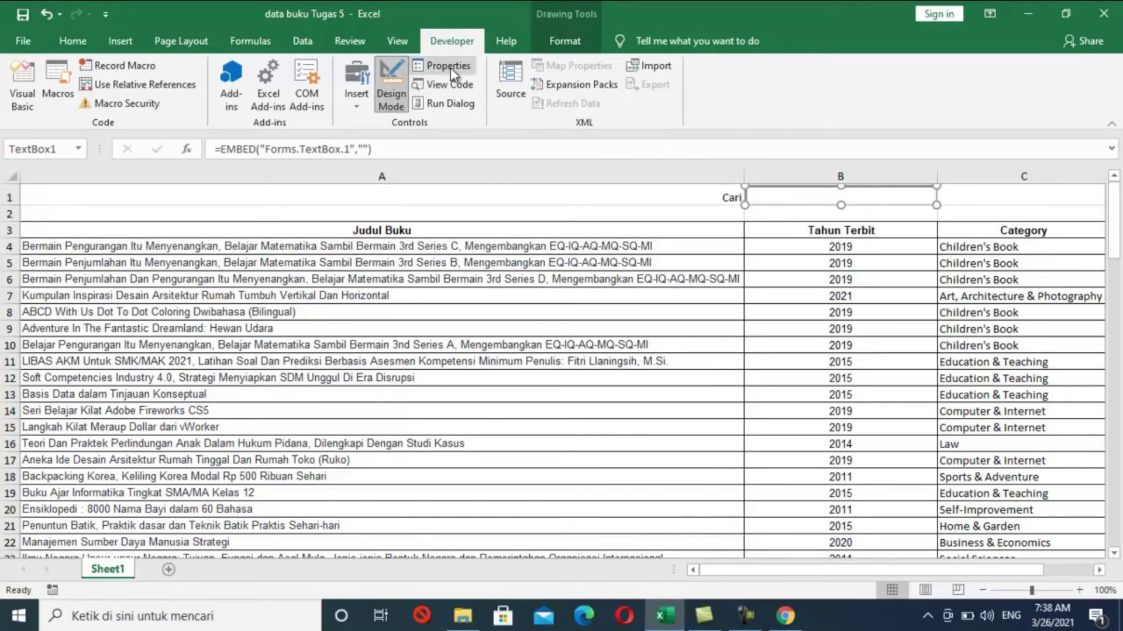
Set the search text box's SpecialEffect property to Flat.
{"action": "scroll", "coordinate": [798, 299], "scroll_direction": "down", "scroll_amount": 2}
{"action": "scroll", "coordinate": [809, 293], "scroll_direction": "down", "scroll_amount": 3}
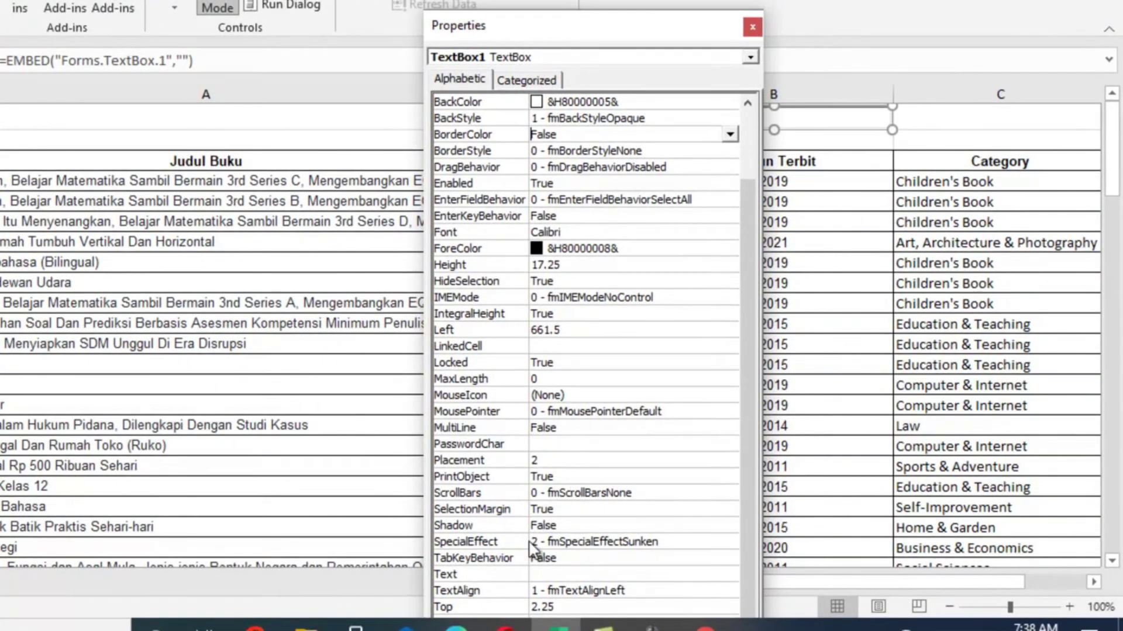
{"action": "left_click", "coordinate": [489, 541]}
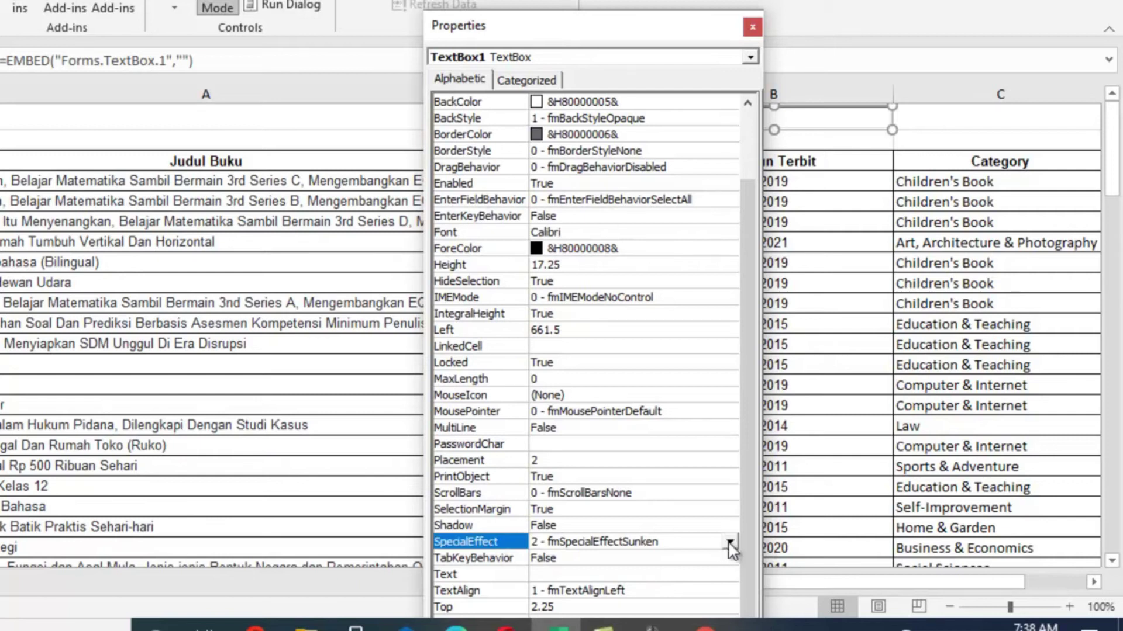
{"action": "left_click", "coordinate": [730, 543]}
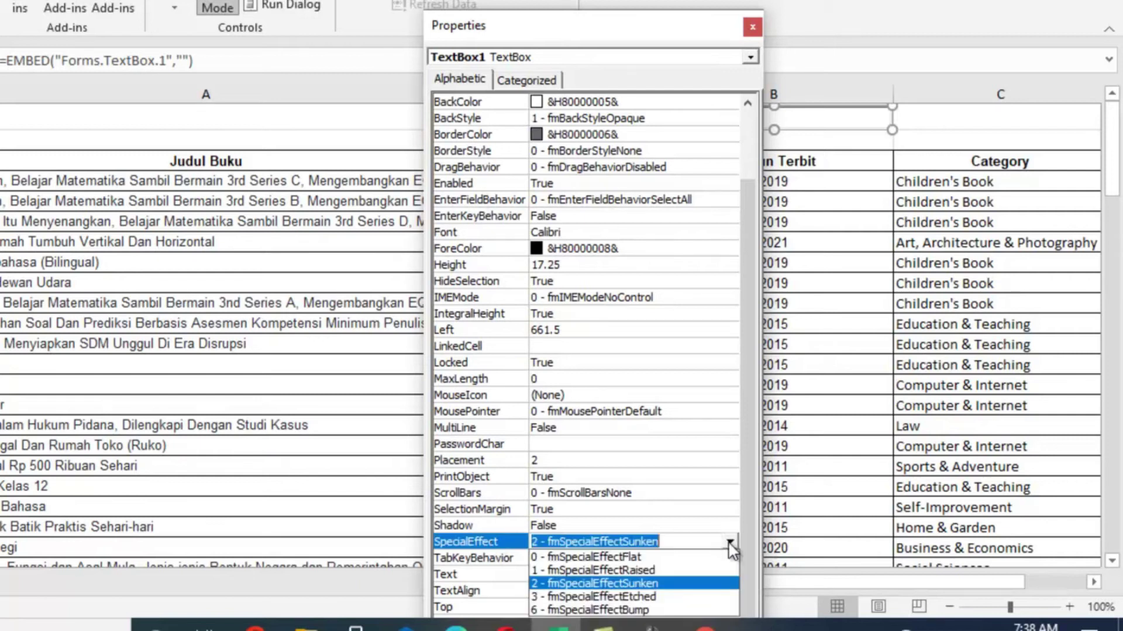
{"action": "left_click", "coordinate": [591, 555]}
Give the text box a light yellow BackColor (&H0080FFFF&) from the Palette.
{"action": "left_click_drag", "start_coordinate": [619, 31], "coordinate": [382, 41]}
{"action": "scroll", "coordinate": [374, 273], "scroll_direction": "up", "scroll_amount": 2}
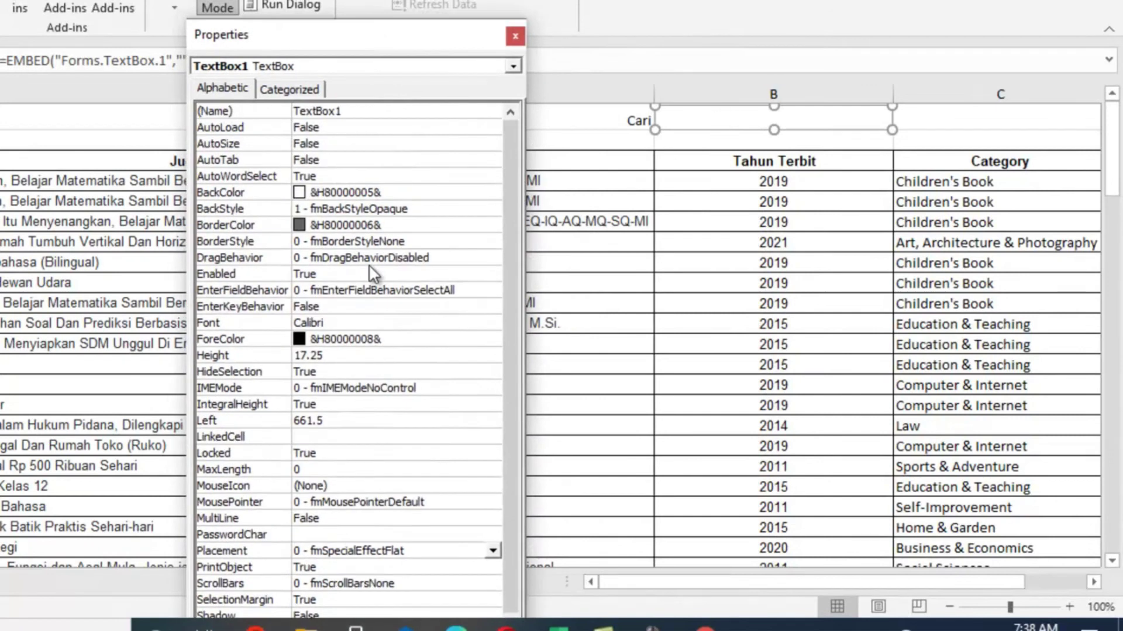
{"action": "left_click", "coordinate": [252, 193]}
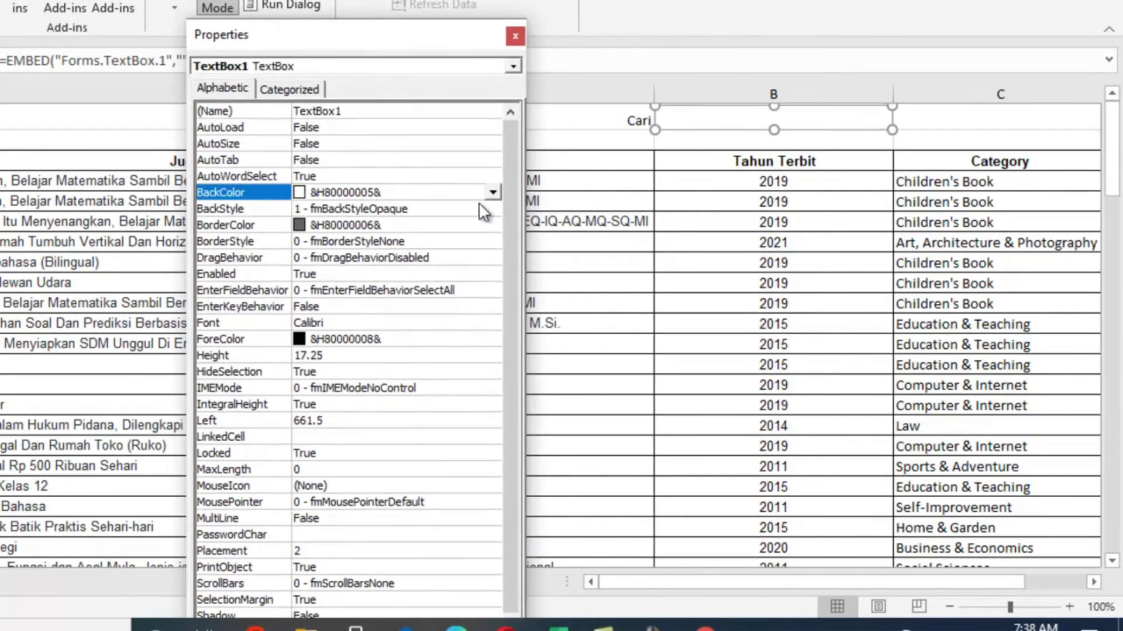
{"action": "left_click", "coordinate": [493, 193]}
{"action": "left_click", "coordinate": [375, 215]}
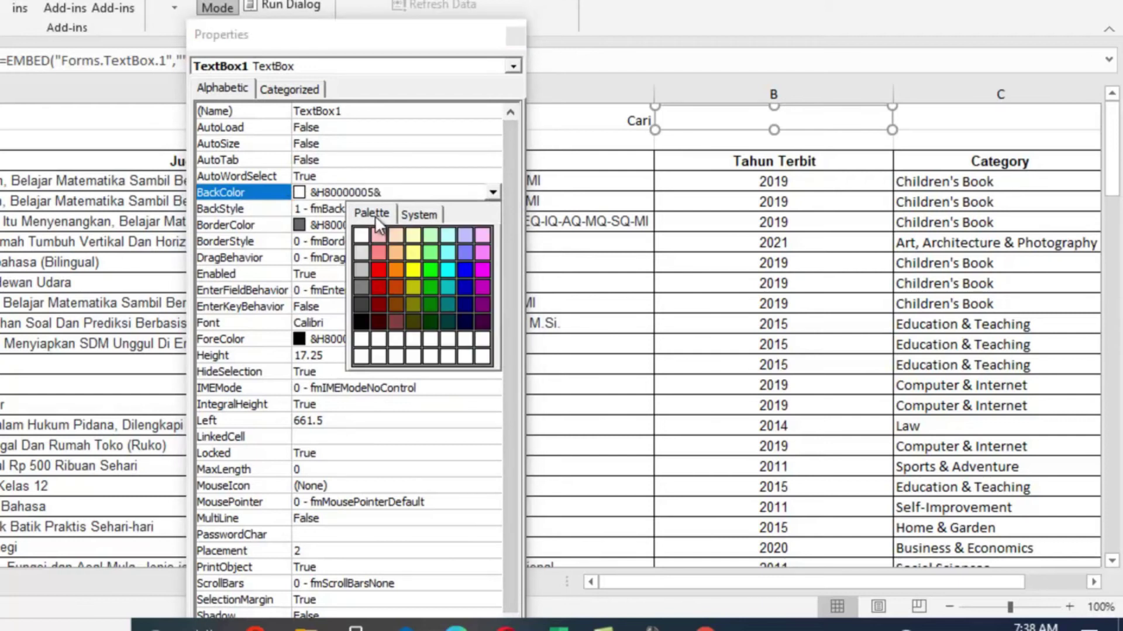
{"action": "left_click", "coordinate": [414, 253]}
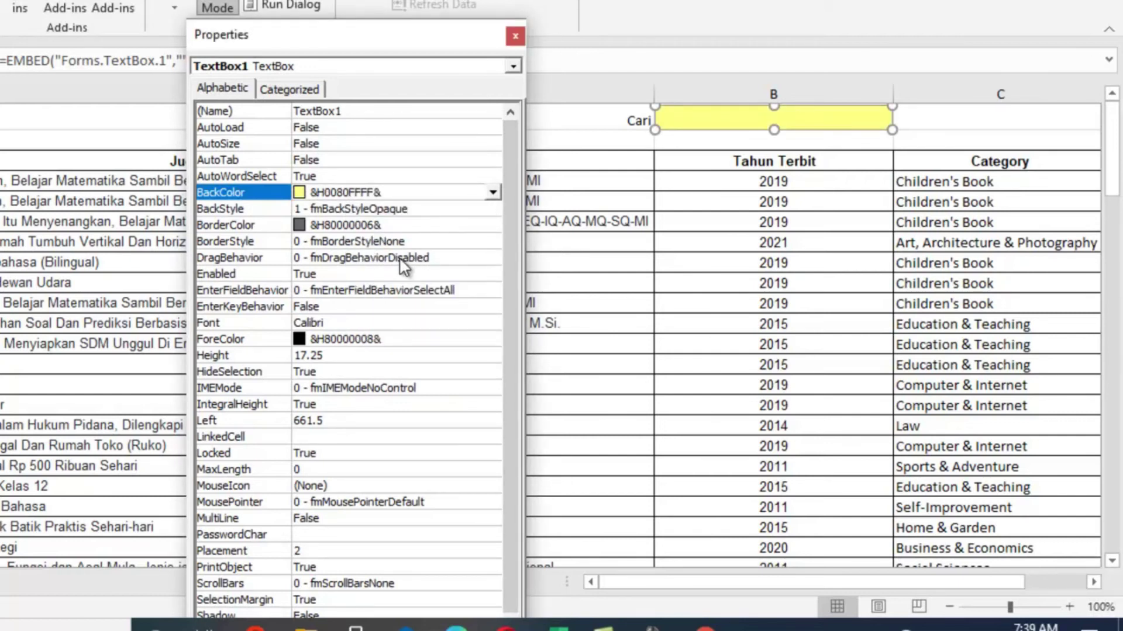
{"action": "scroll", "coordinate": [403, 266], "scroll_direction": "down", "scroll_amount": 1}
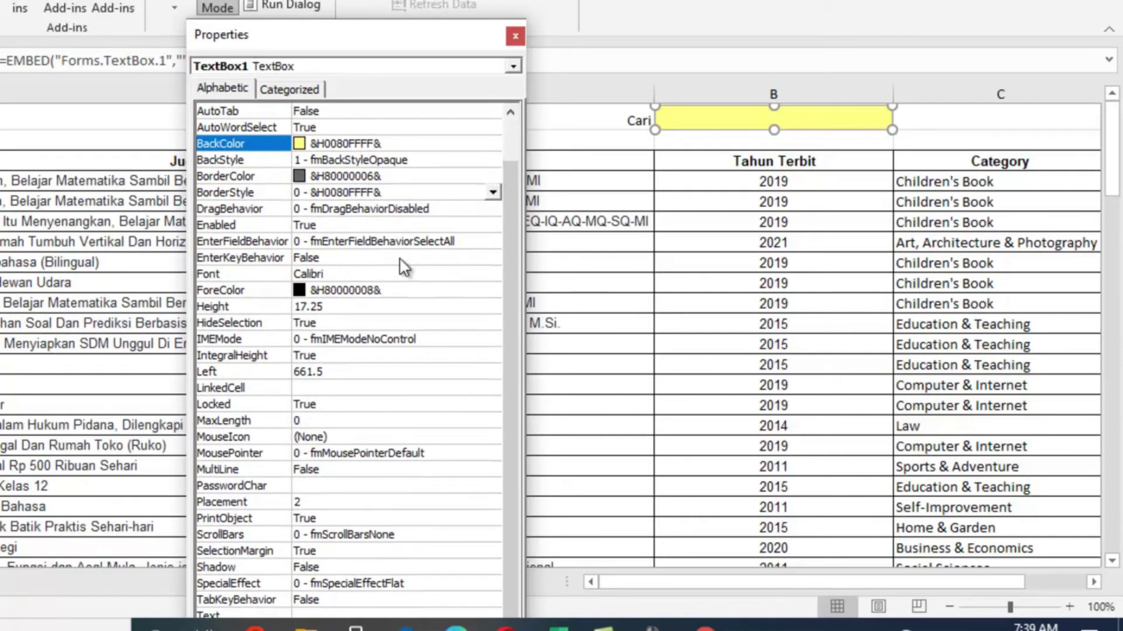
{"action": "scroll", "coordinate": [404, 268], "scroll_direction": "down", "scroll_amount": 1}
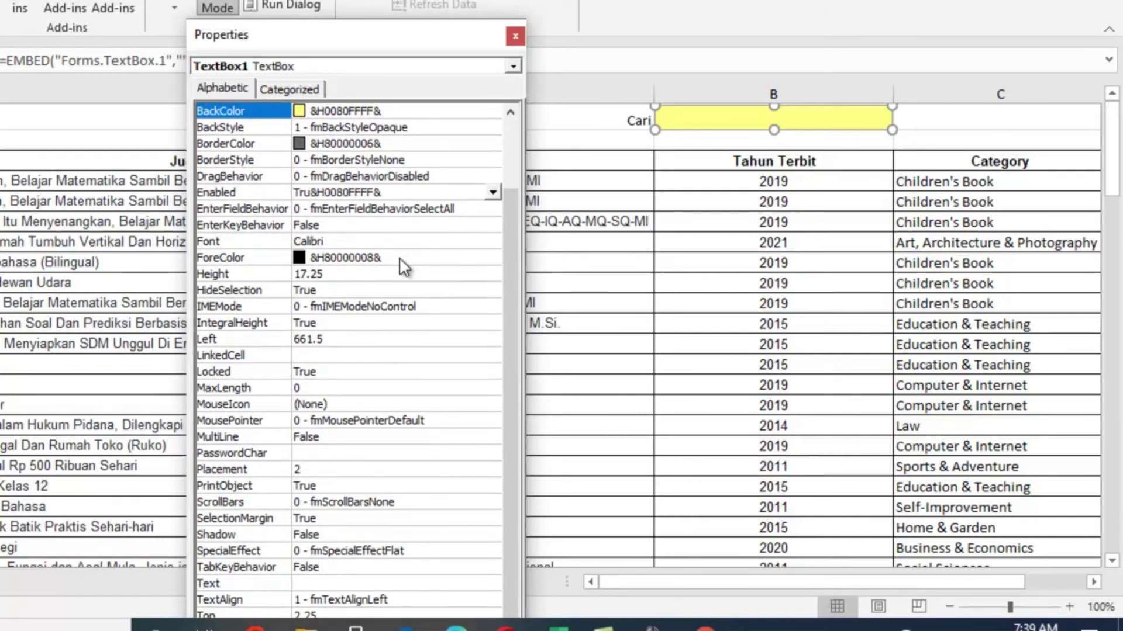
{"action": "left_click", "coordinate": [269, 355]}
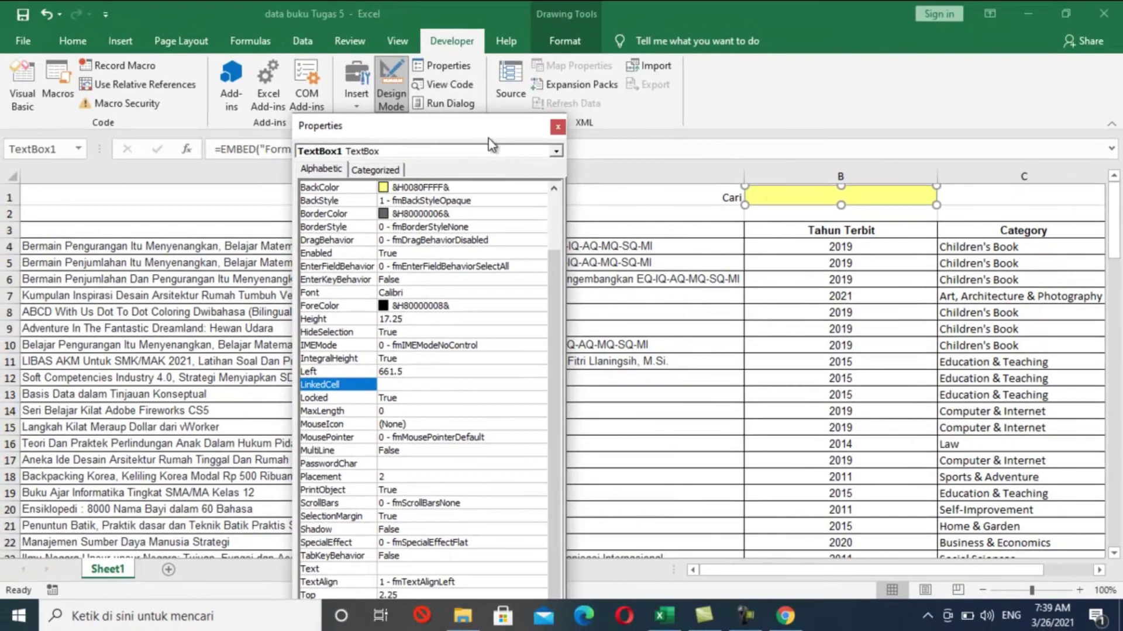
Set TextBox1's LinkedCell to $B$1, close its Properties window and exit design mode.
{"action": "left_click", "coordinate": [394, 385]}
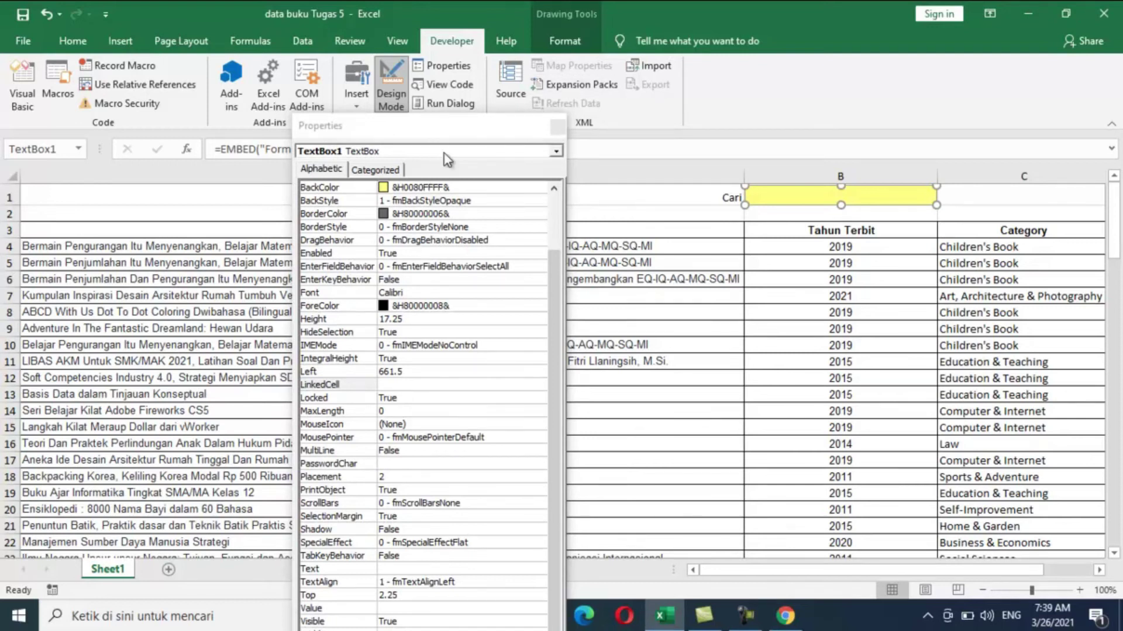
{"action": "mouse_move", "coordinate": [447, 129]}
{"action": "left_mouse_down"}
{"action": "mouse_move", "coordinate": [501, 120]}
{"action": "mouse_move", "coordinate": [464, 117]}
{"action": "left_mouse_up"}
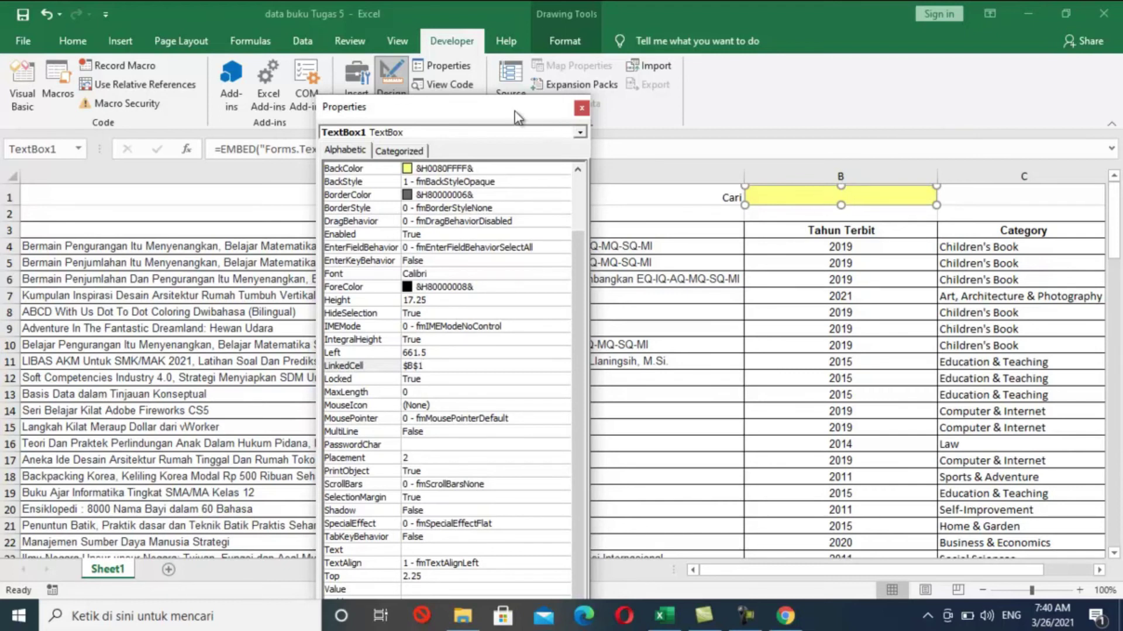
{"action": "left_click_drag", "start_coordinate": [517, 117], "coordinate": [631, 69]}
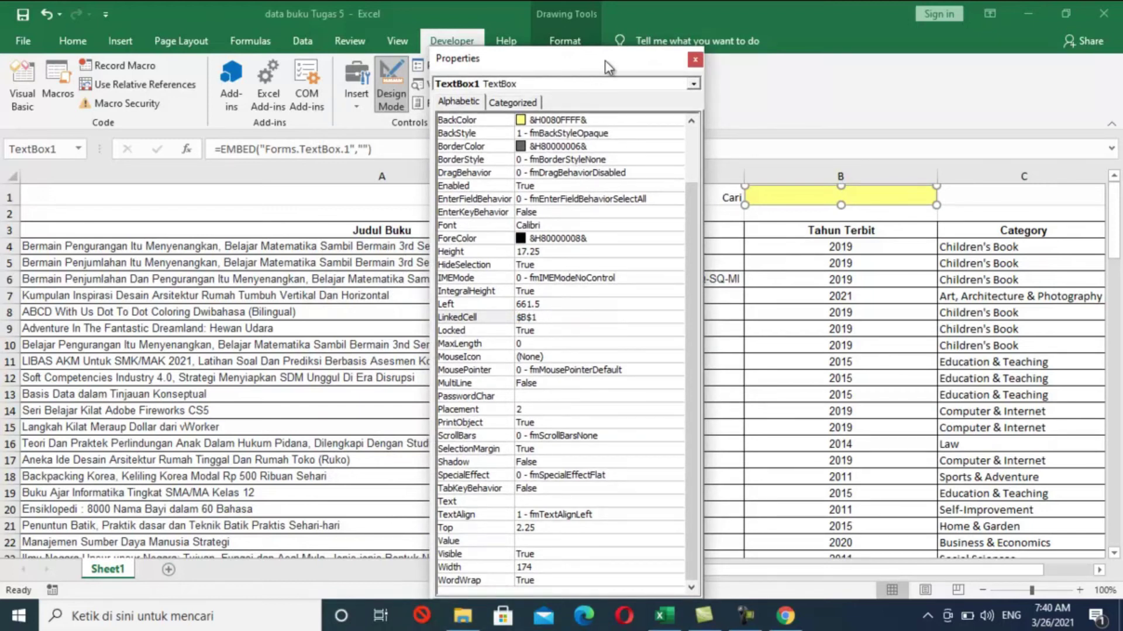
{"action": "left_click", "coordinate": [694, 61]}
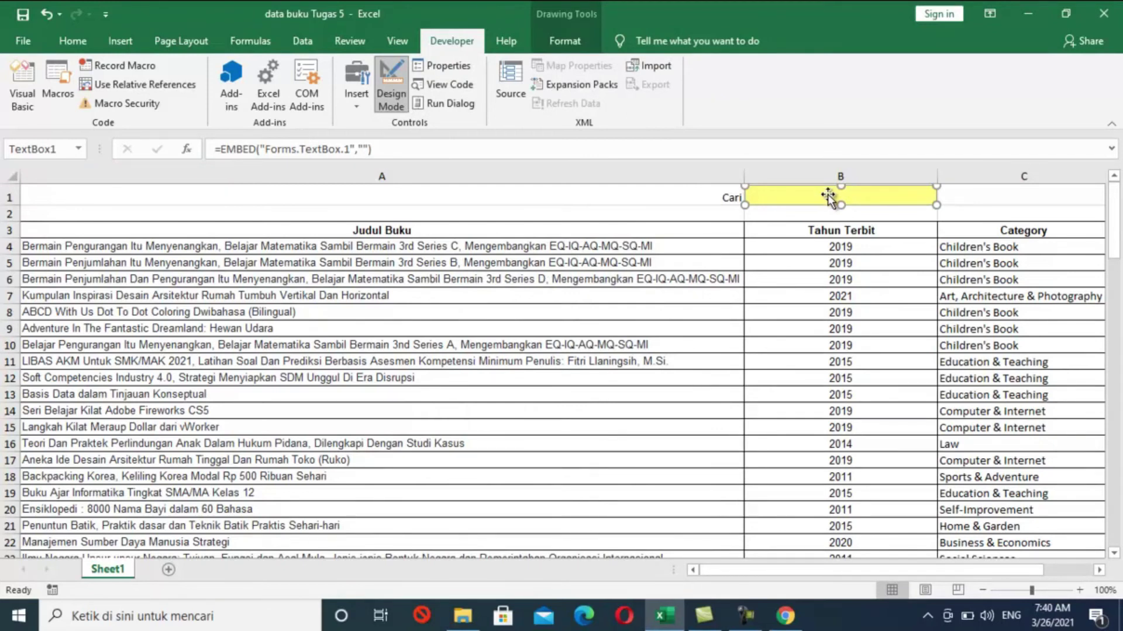
{"action": "left_click", "coordinate": [393, 100]}
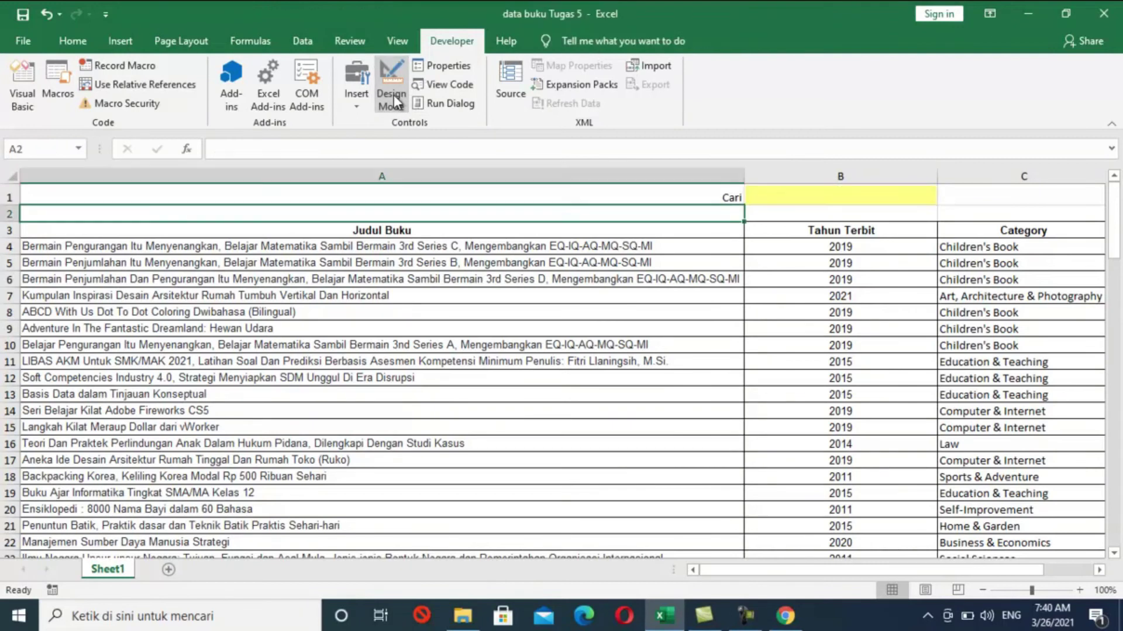
Search for 'Arsitektur' in the yellow box and check that rows 7 and 17 turn orange.
{"action": "left_click", "coordinate": [766, 195]}
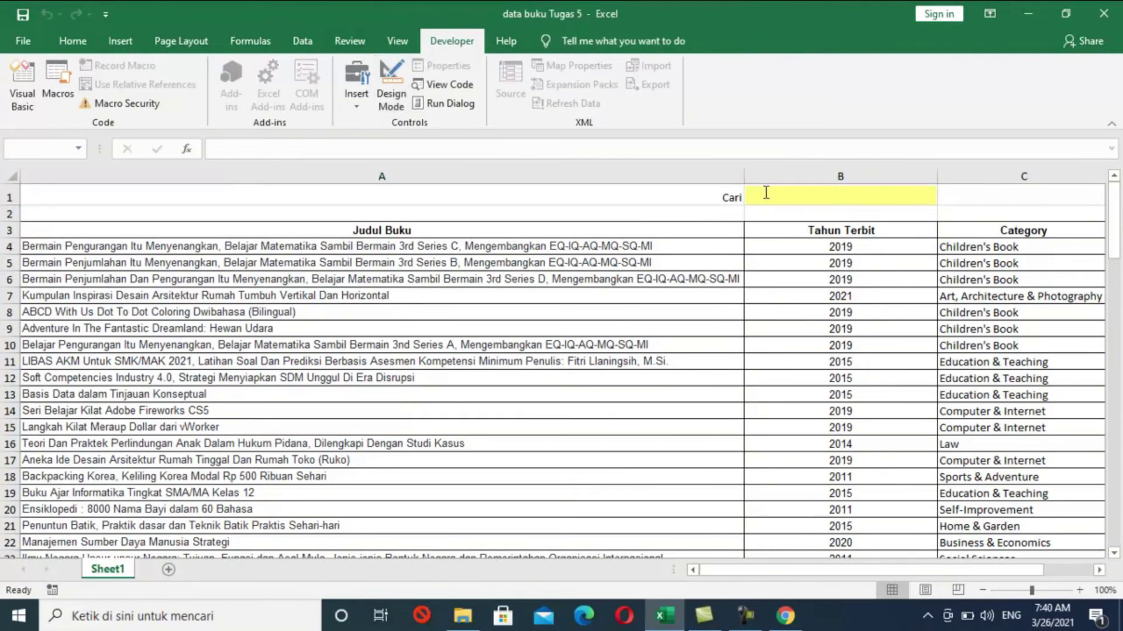
{"action": "type", "text": "Ar"}
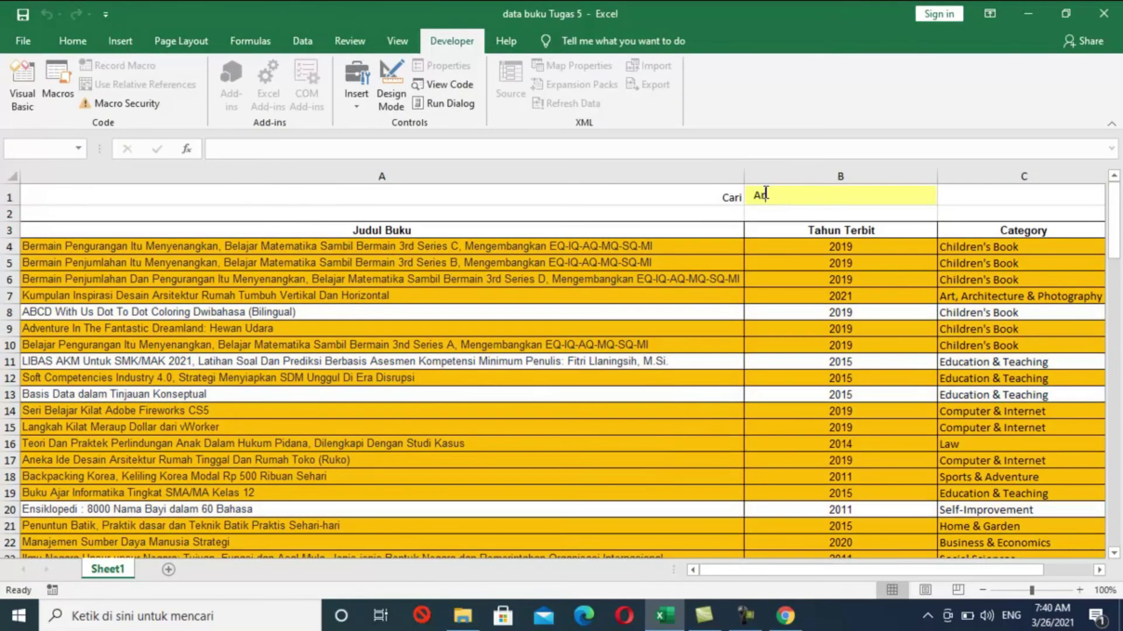
{"action": "type", "text": "sitektur"}
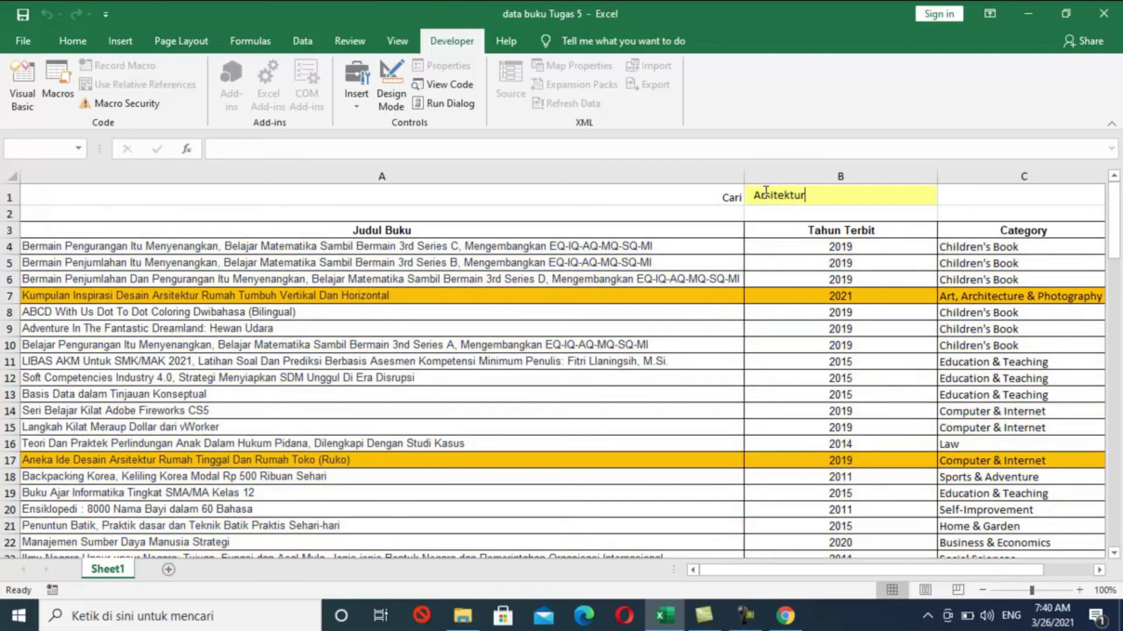
{"action": "scroll", "coordinate": [759, 283], "scroll_direction": "down", "scroll_amount": 1}
{"action": "scroll", "coordinate": [745, 368], "scroll_direction": "down", "scroll_amount": 4}
{"action": "scroll", "coordinate": [744, 369], "scroll_direction": "down", "scroll_amount": 7}
{"action": "scroll", "coordinate": [743, 372], "scroll_direction": "down", "scroll_amount": 6}
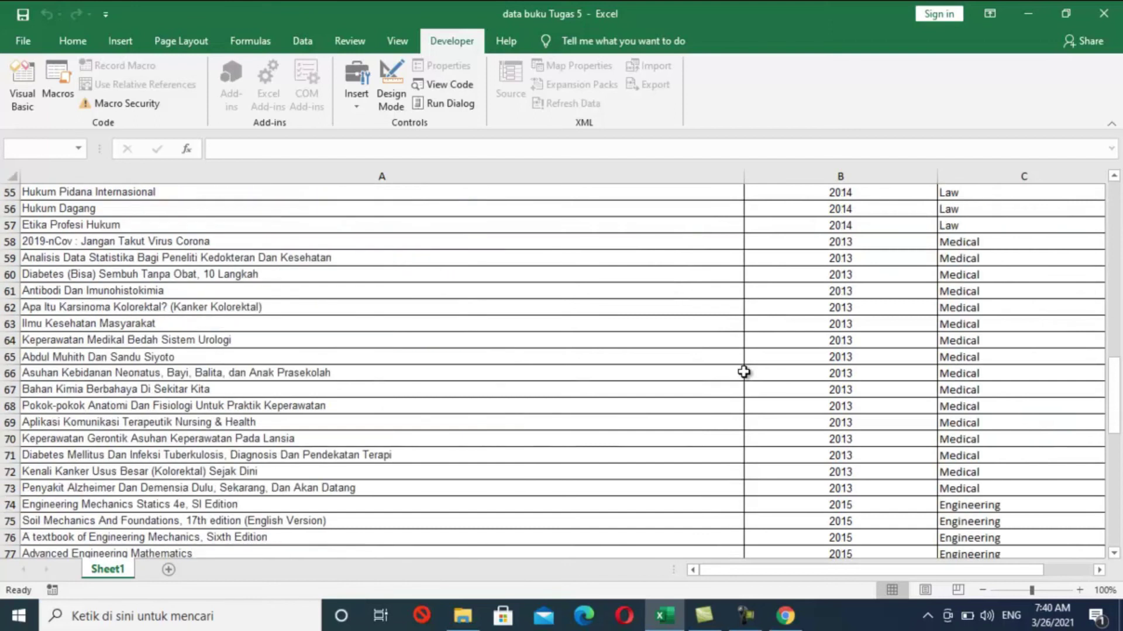
{"action": "scroll", "coordinate": [743, 372], "scroll_direction": "down", "scroll_amount": 3}
{"action": "scroll", "coordinate": [743, 372], "scroll_direction": "down", "scroll_amount": 11}
{"action": "scroll", "coordinate": [743, 372], "scroll_direction": "down", "scroll_amount": 5}
{"action": "scroll", "coordinate": [743, 372], "scroll_direction": "up", "scroll_amount": 11}
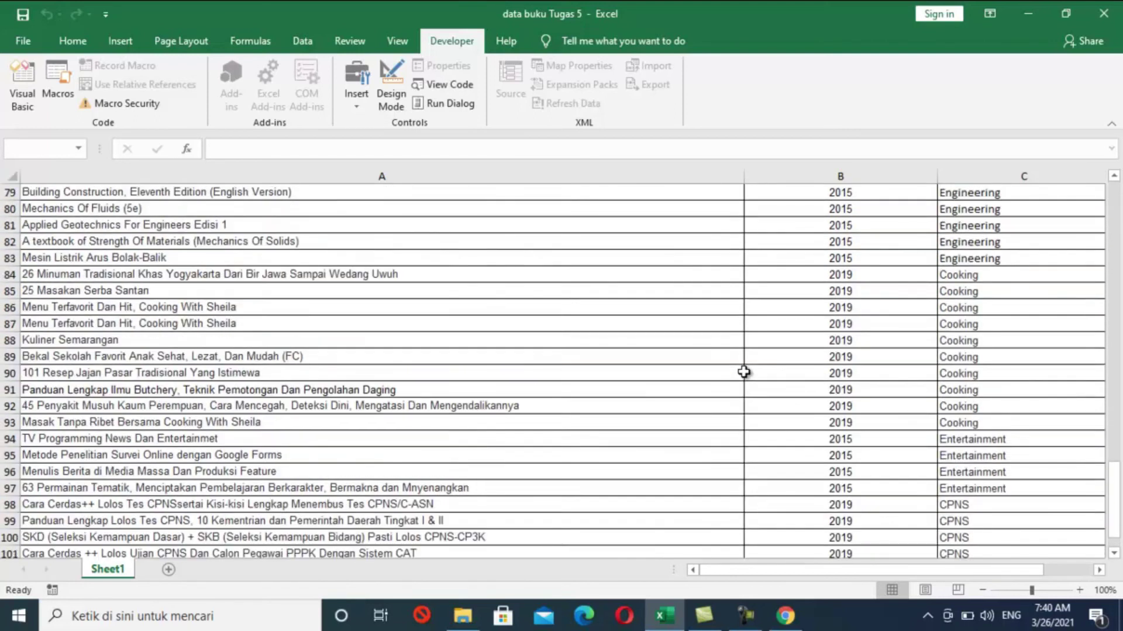
{"action": "scroll", "coordinate": [743, 372], "scroll_direction": "up", "scroll_amount": 8}
{"action": "scroll", "coordinate": [743, 372], "scroll_direction": "up", "scroll_amount": 8}
{"action": "scroll", "coordinate": [743, 372], "scroll_direction": "up", "scroll_amount": 9}
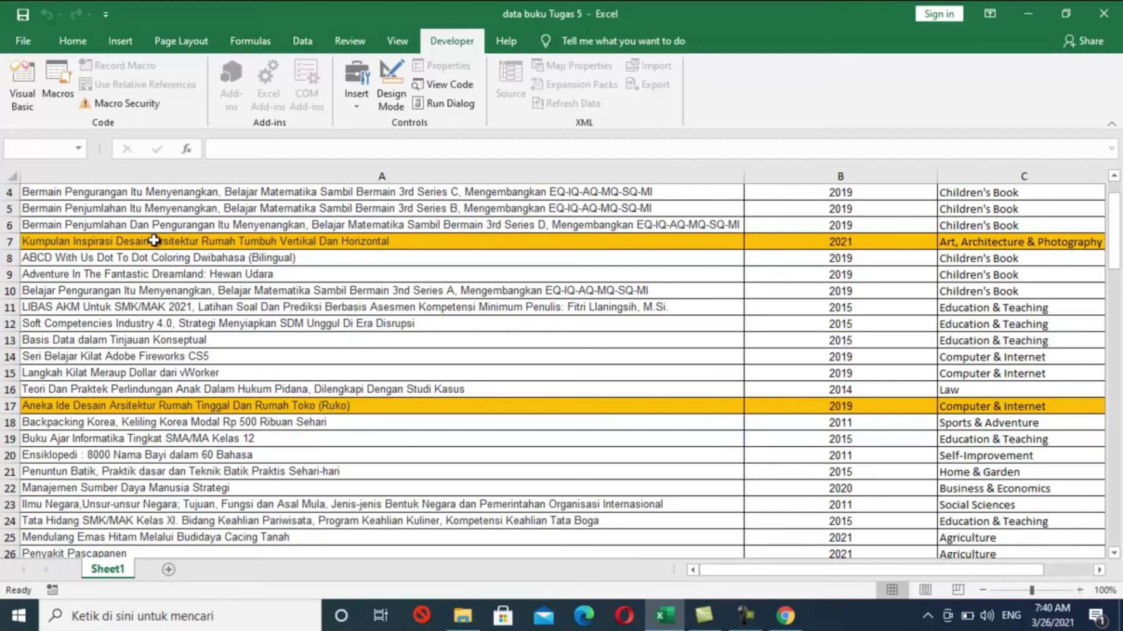
{"action": "scroll", "coordinate": [694, 279], "scroll_direction": "up", "scroll_amount": 1}
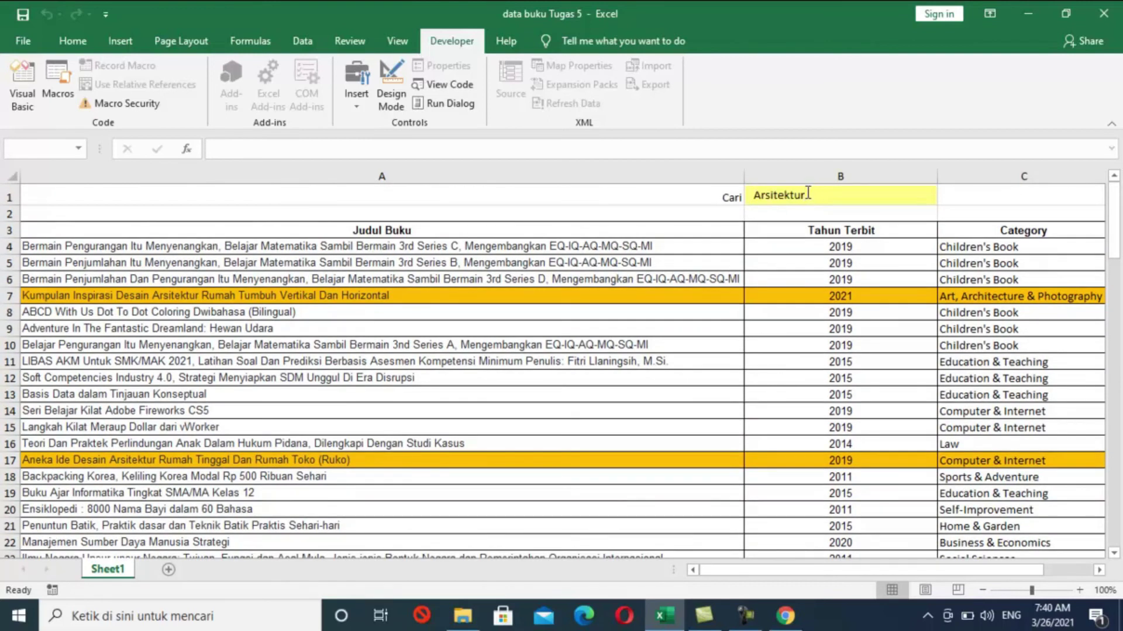
Replace the search term with 'Mengembangkan' and confirm rows 4, 5, 6 and 10 are highlighted.
{"action": "key", "text": "BackSpace"}
{"action": "key", "text": "BackSpace"}
{"action": "key", "text": "BackSpace"}
{"action": "key", "text": "BackSpace"}
{"action": "key", "text": "BackSpace"}
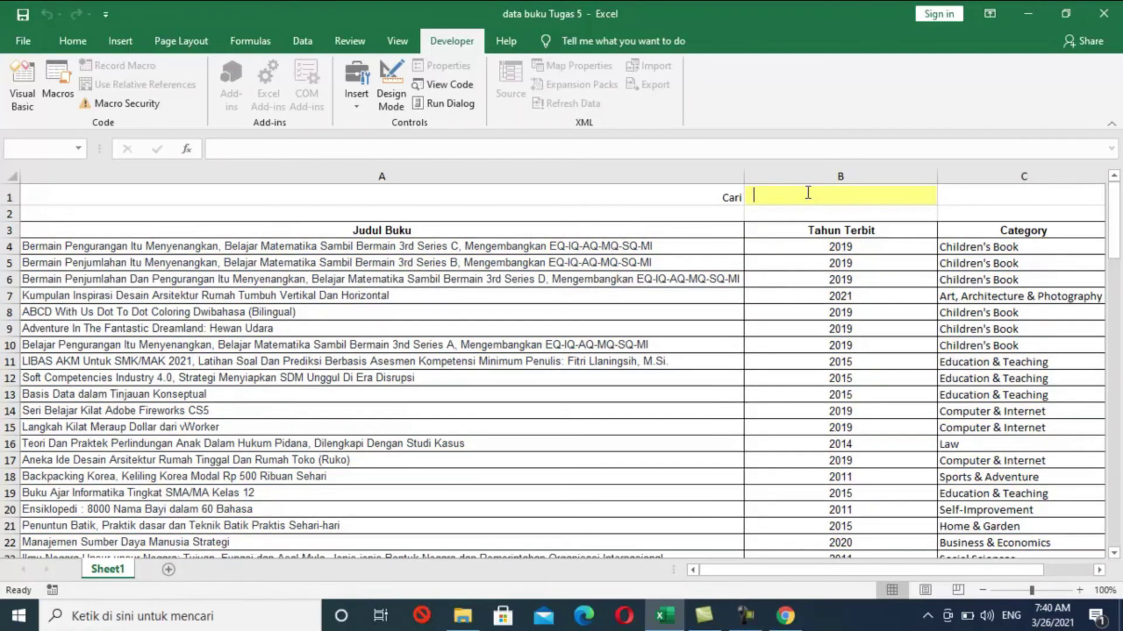
{"action": "type", "text": "Mengembangkan"}
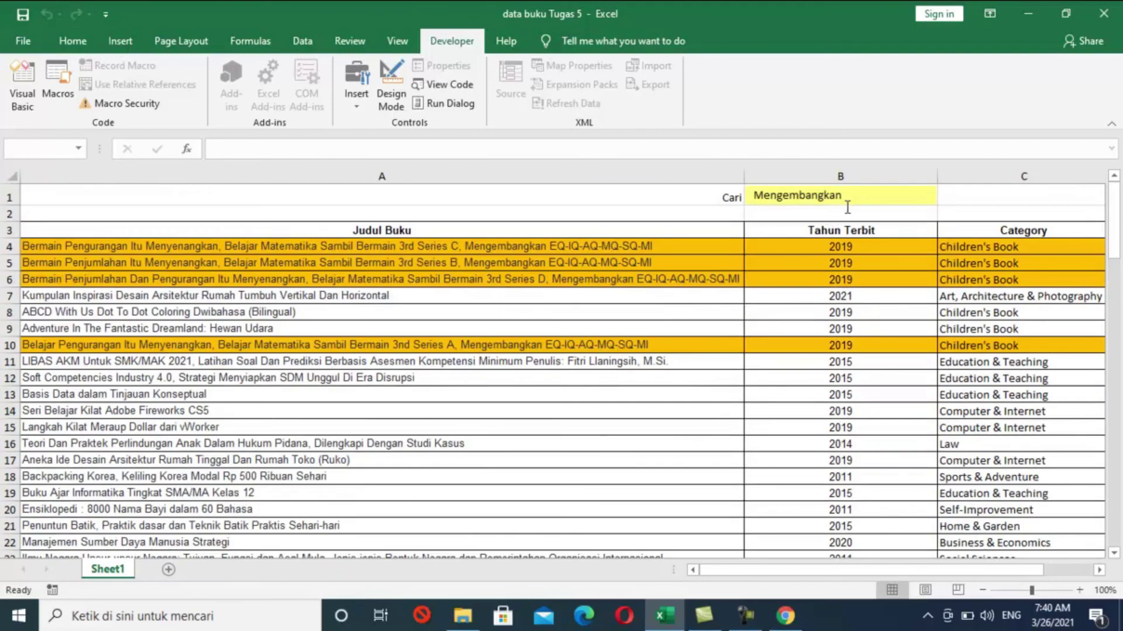
{"action": "left_click_drag", "start_coordinate": [848, 199], "coordinate": [732, 197]}
{"action": "scroll", "coordinate": [561, 351], "scroll_direction": "down", "scroll_amount": 5}
{"action": "scroll", "coordinate": [561, 350], "scroll_direction": "down", "scroll_amount": 6}
{"action": "scroll", "coordinate": [560, 353], "scroll_direction": "down", "scroll_amount": 9}
{"action": "scroll", "coordinate": [560, 353], "scroll_direction": "down", "scroll_amount": 2}
{"action": "scroll", "coordinate": [559, 355], "scroll_direction": "down", "scroll_amount": 6}
{"action": "scroll", "coordinate": [559, 355], "scroll_direction": "down", "scroll_amount": 6}
{"action": "scroll", "coordinate": [559, 355], "scroll_direction": "up", "scroll_amount": 15}
{"action": "scroll", "coordinate": [559, 355], "scroll_direction": "up", "scroll_amount": 6}
{"action": "scroll", "coordinate": [559, 355], "scroll_direction": "up", "scroll_amount": 4}
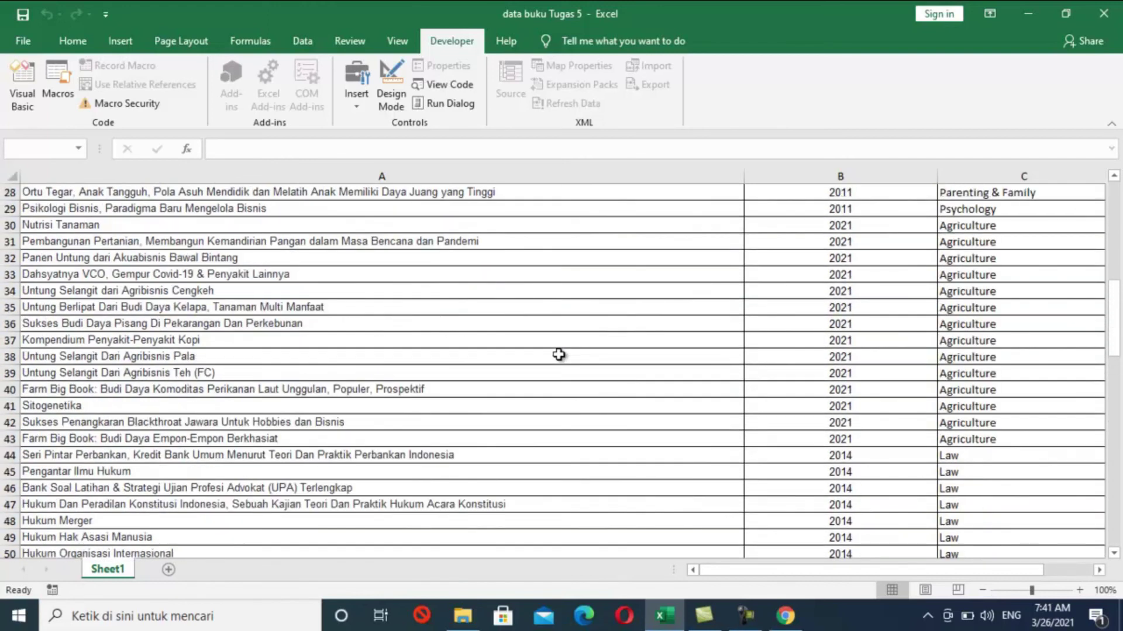
{"action": "scroll", "coordinate": [559, 355], "scroll_direction": "up", "scroll_amount": 9}
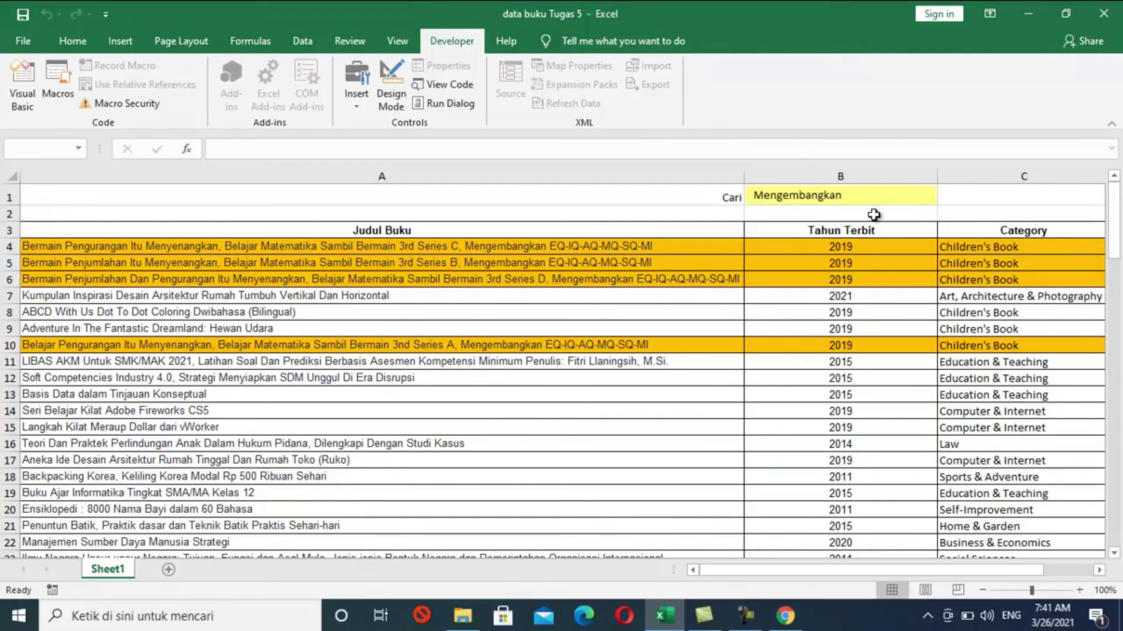
{"action": "left_click_drag", "start_coordinate": [849, 197], "coordinate": [734, 189]}
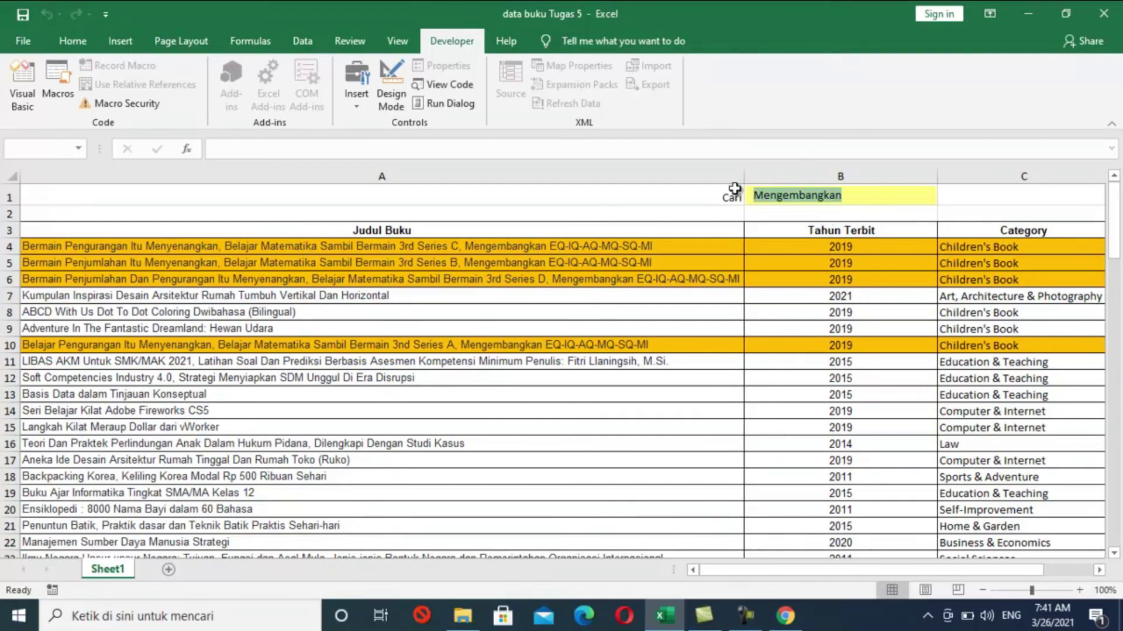
Delete 'Mengembangkan' from the search box and confirm no book rows stay highlighted.
{"action": "key", "text": "BackSpace"}
{"action": "scroll", "coordinate": [768, 276], "scroll_direction": "down", "scroll_amount": 7}
{"action": "scroll", "coordinate": [768, 276], "scroll_direction": "down", "scroll_amount": 9}
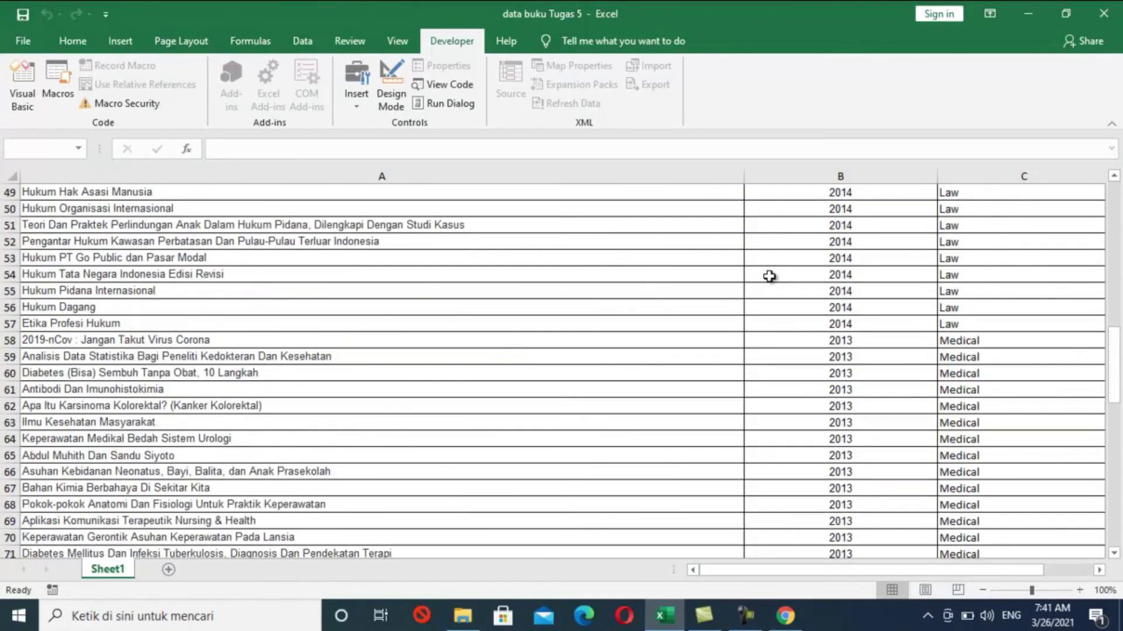
{"action": "scroll", "coordinate": [768, 276], "scroll_direction": "down", "scroll_amount": 8}
{"action": "scroll", "coordinate": [769, 277], "scroll_direction": "down", "scroll_amount": 11}
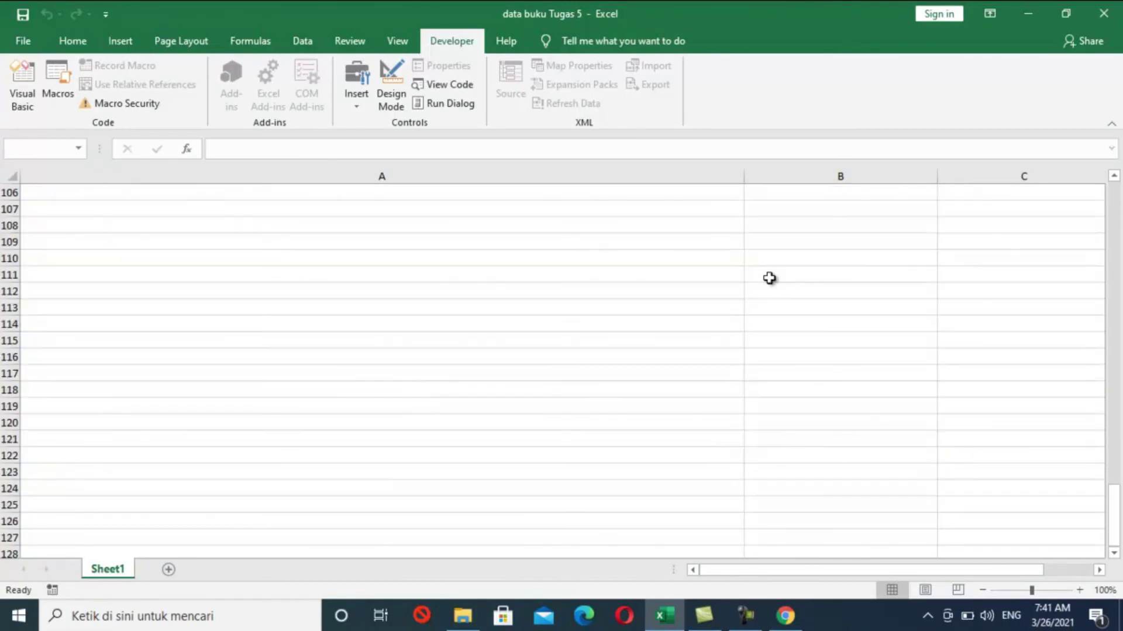
{"action": "scroll", "coordinate": [768, 278], "scroll_direction": "up", "scroll_amount": 5}
{"action": "scroll", "coordinate": [769, 278], "scroll_direction": "up", "scroll_amount": 5}
{"action": "scroll", "coordinate": [769, 278], "scroll_direction": "up", "scroll_amount": 5}
{"action": "scroll", "coordinate": [769, 278], "scroll_direction": "up", "scroll_amount": 3}
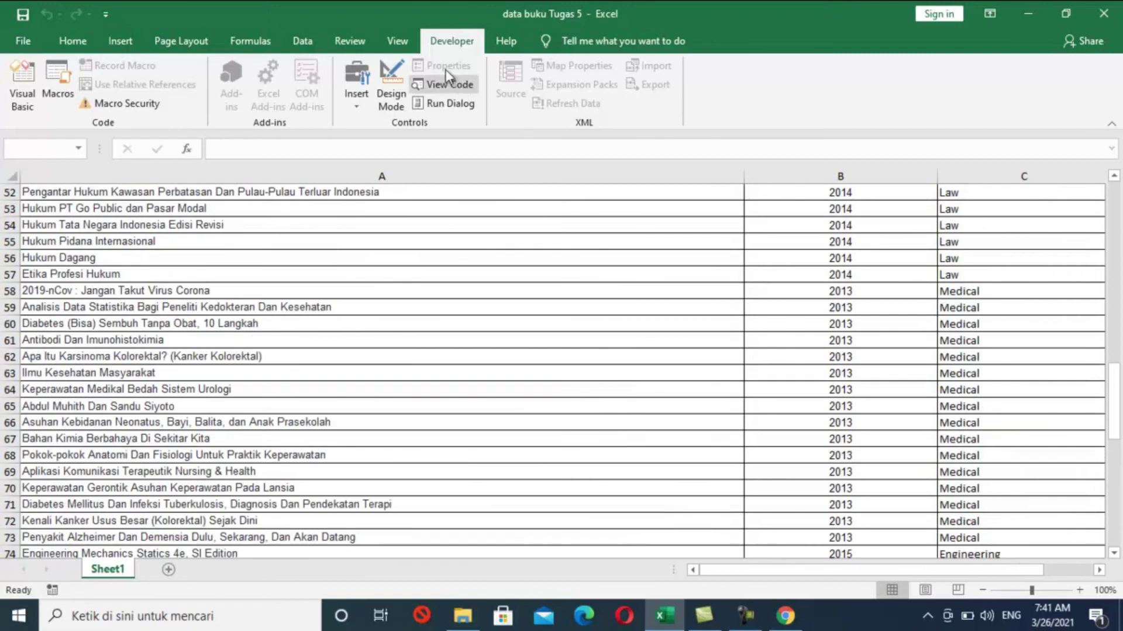
{"action": "scroll", "coordinate": [903, 280], "scroll_direction": "up", "scroll_amount": 5}
{"action": "scroll", "coordinate": [903, 280], "scroll_direction": "up", "scroll_amount": 6}
{"action": "scroll", "coordinate": [903, 280], "scroll_direction": "up", "scroll_amount": 6}
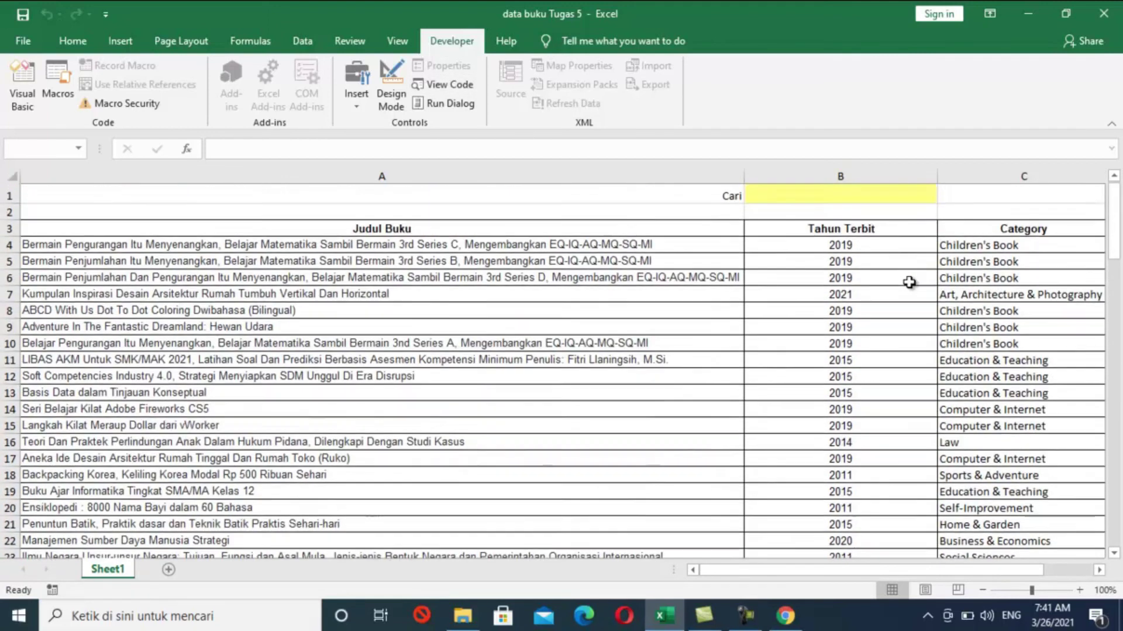